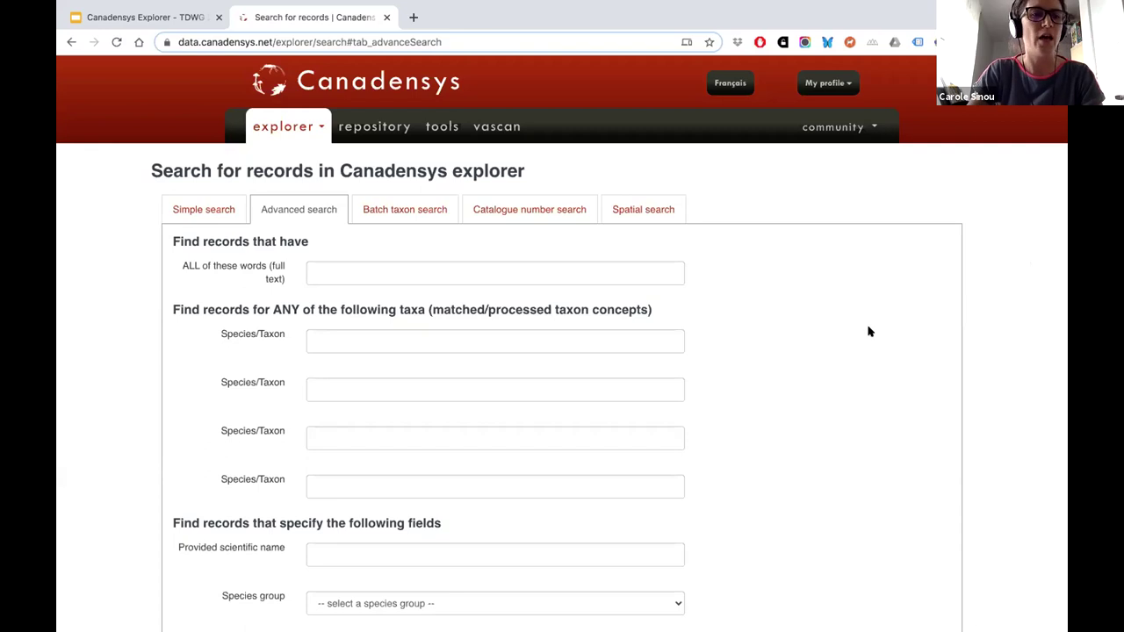
# - Enter Acer as the first species/taxon under the matched taxon concepts of the advanced search form
pyautogui.scroll(-2, 824, 380)
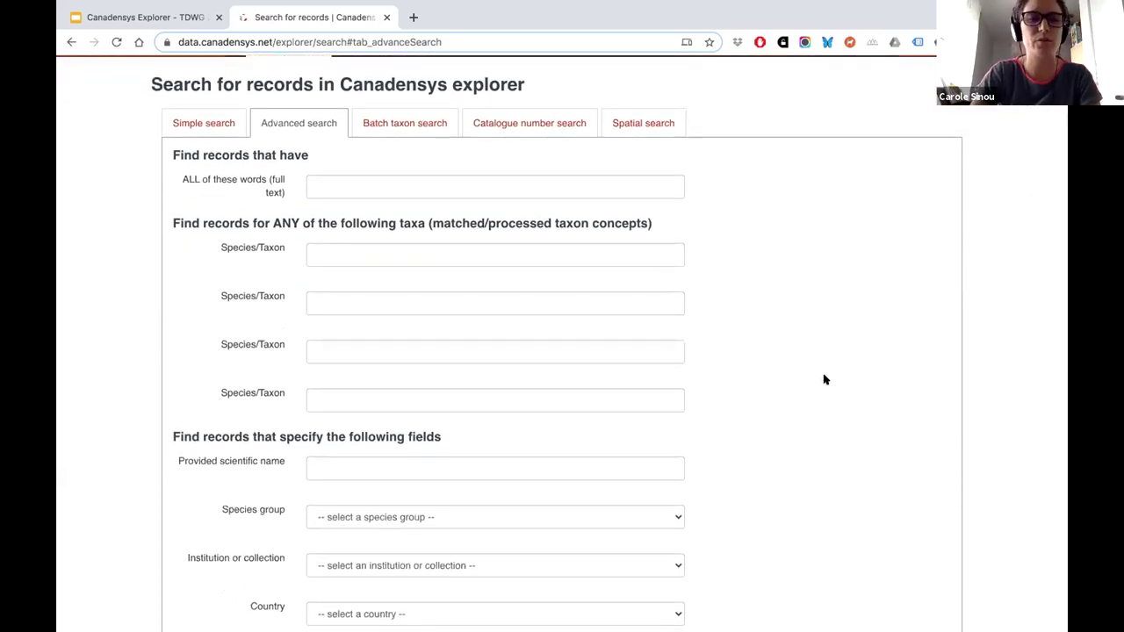
pyautogui.scroll(2, 826, 378)
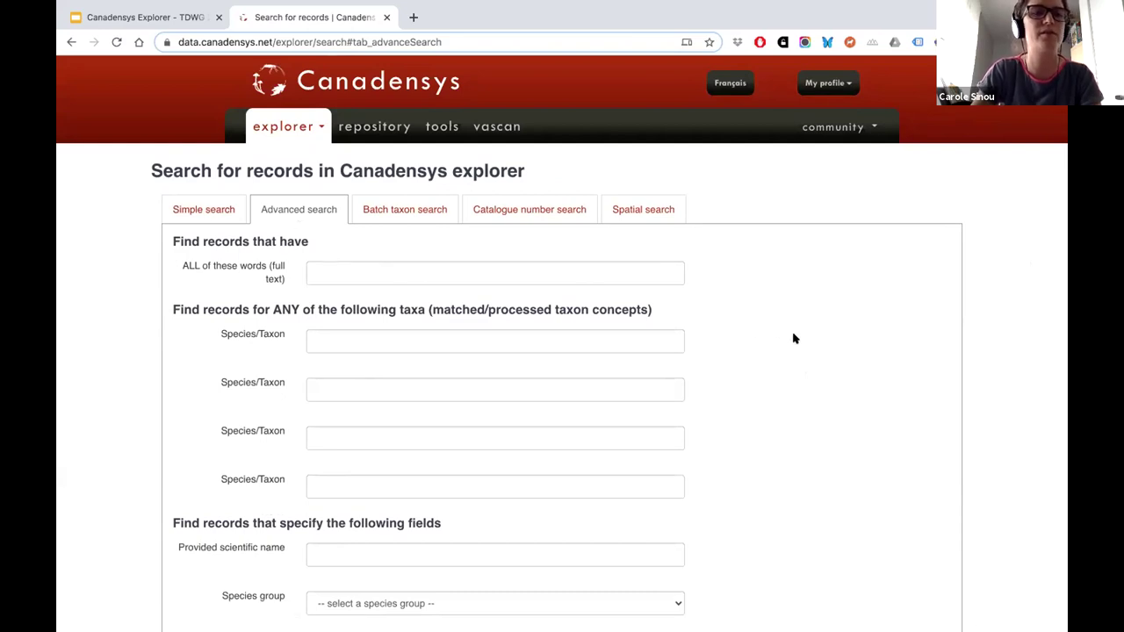
pyautogui.scroll(-2, 800, 379)
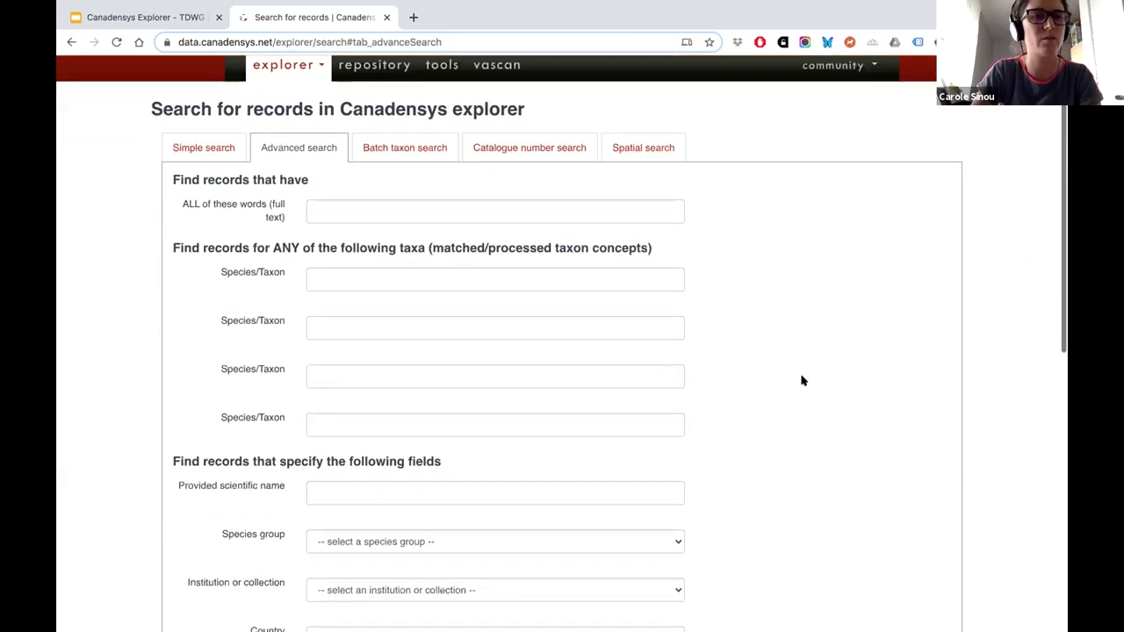
pyautogui.click(362, 237)
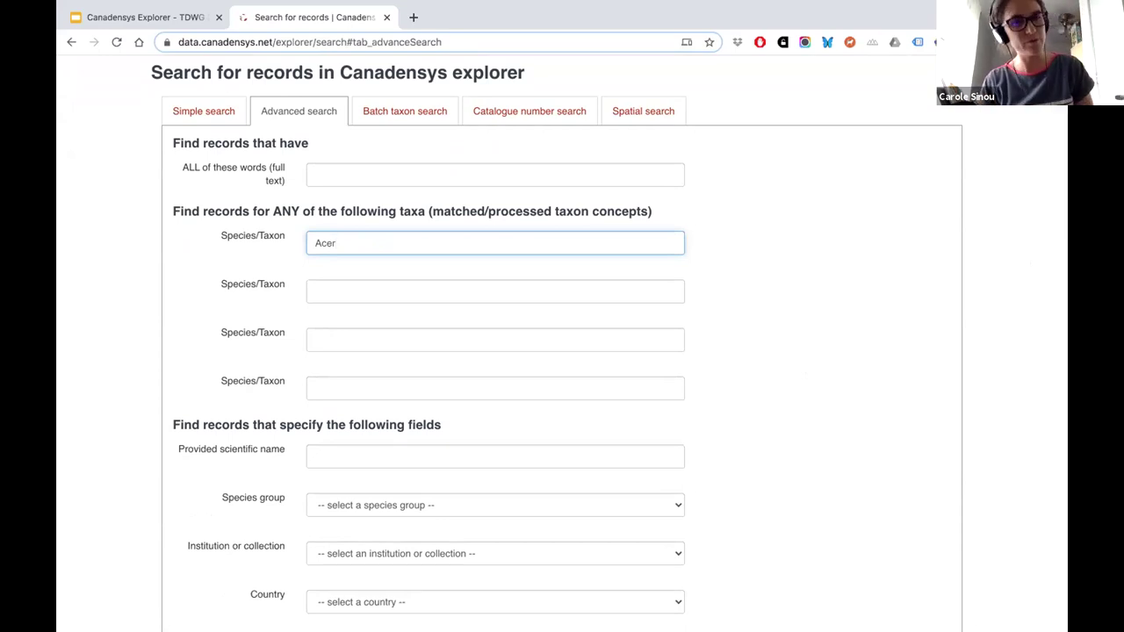
pyautogui.click(324, 296)
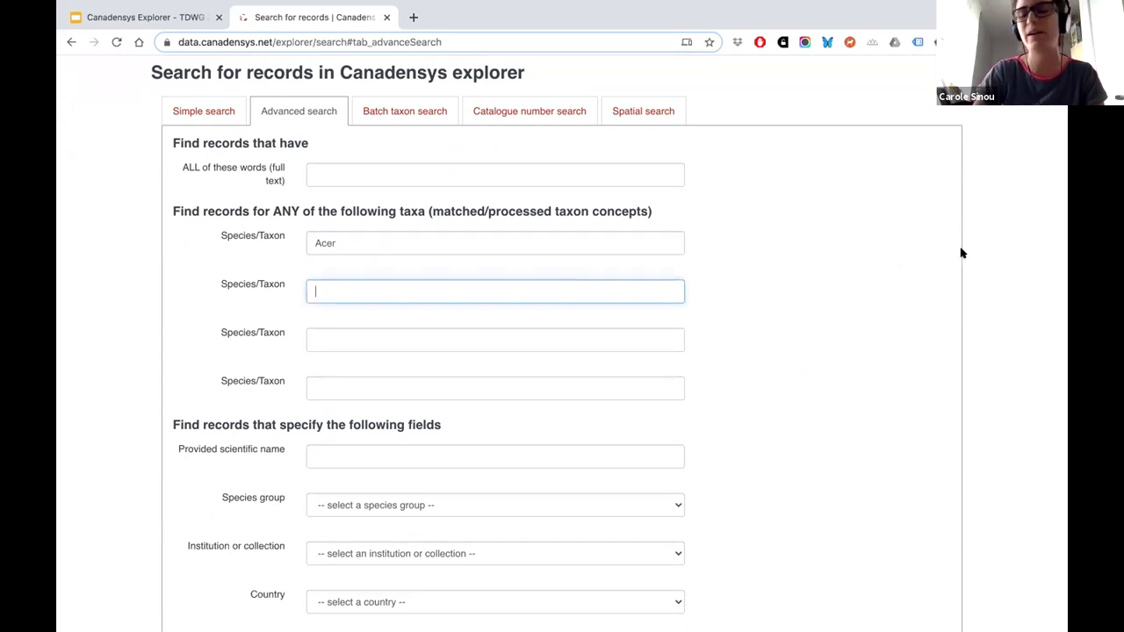
pyautogui.write('Ta')
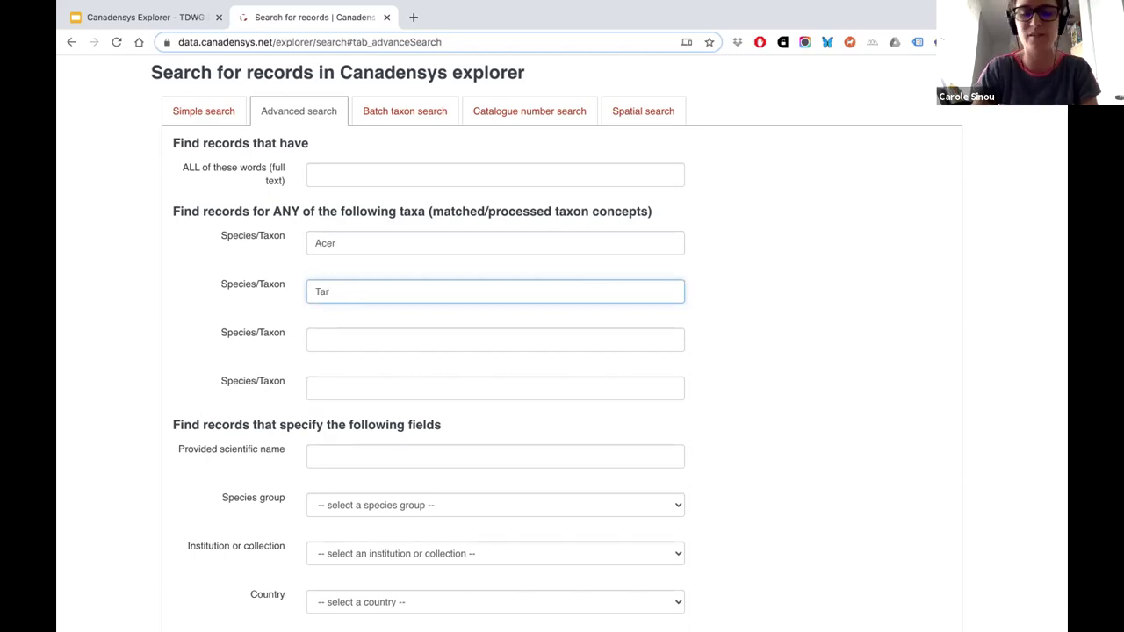
pyautogui.write('r')
pyautogui.press('BackSpace')
pyautogui.press('BackSpace')
pyautogui.press('BackSpace')
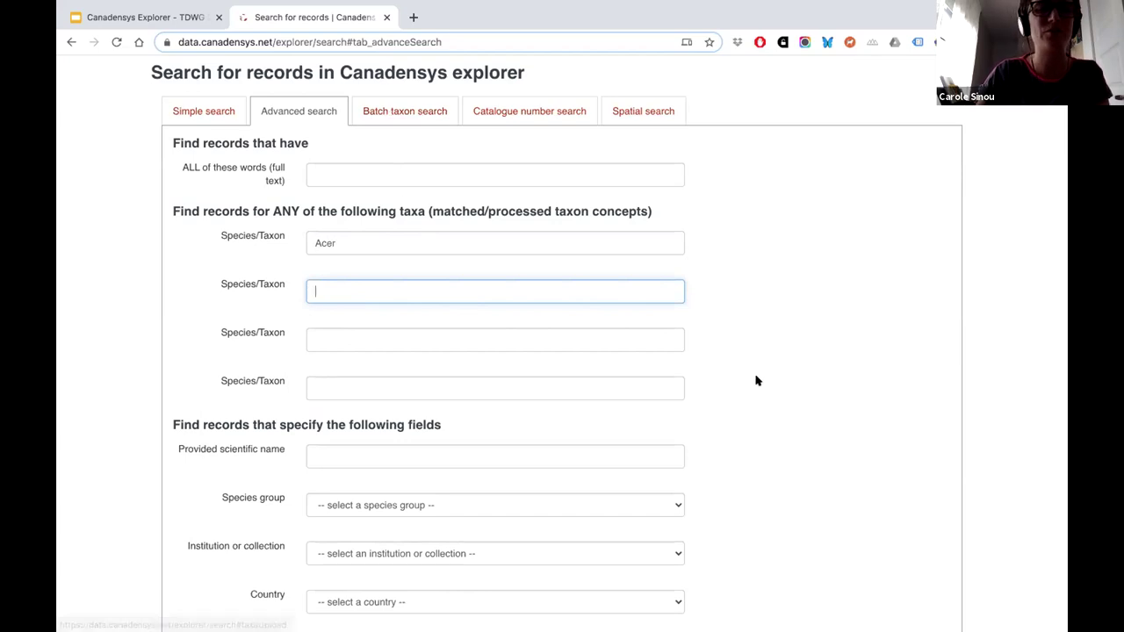
# - Enter Acer platanoides as the provided scientific name and run the advanced search
pyautogui.scroll(-3, 761, 420)
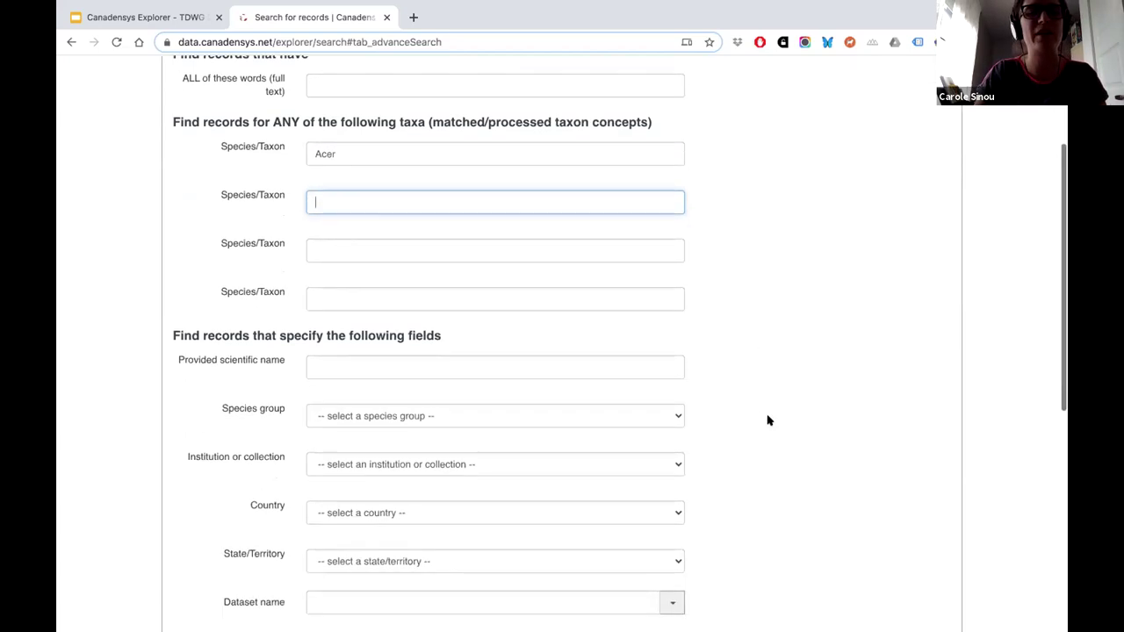
pyautogui.scroll(-2, 768, 421)
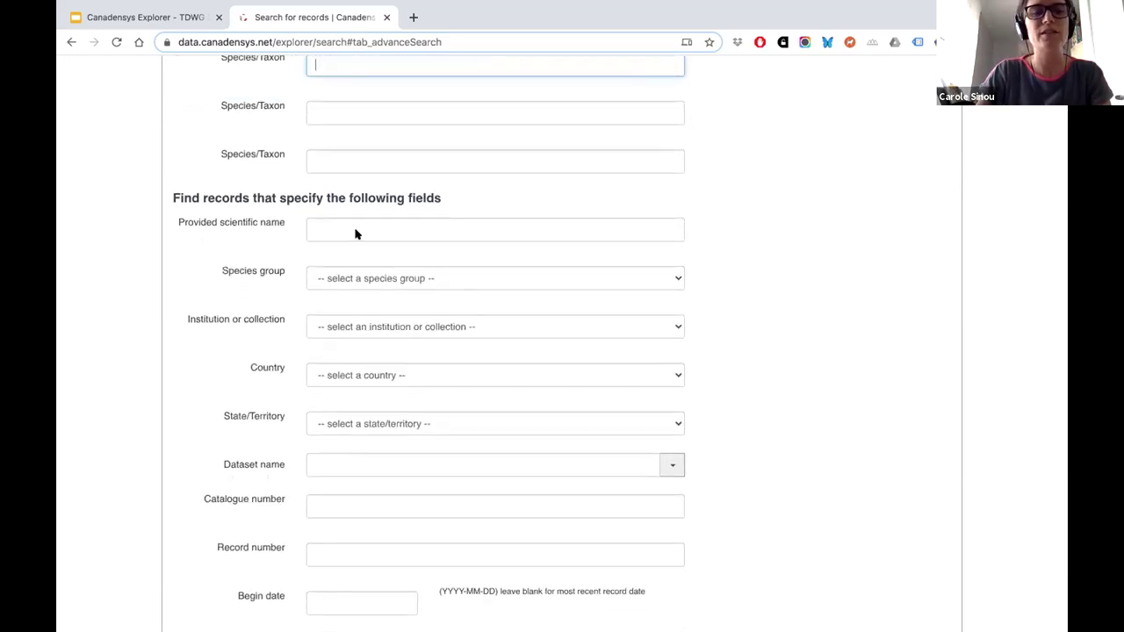
pyautogui.click(387, 229)
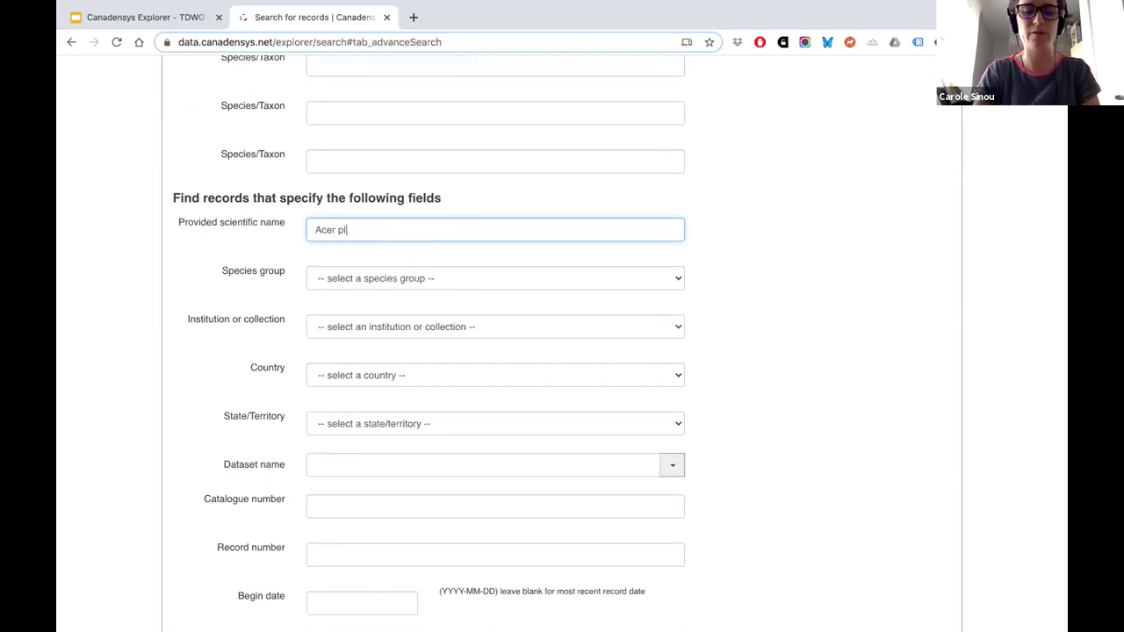
pyautogui.write('Acer platanoid')
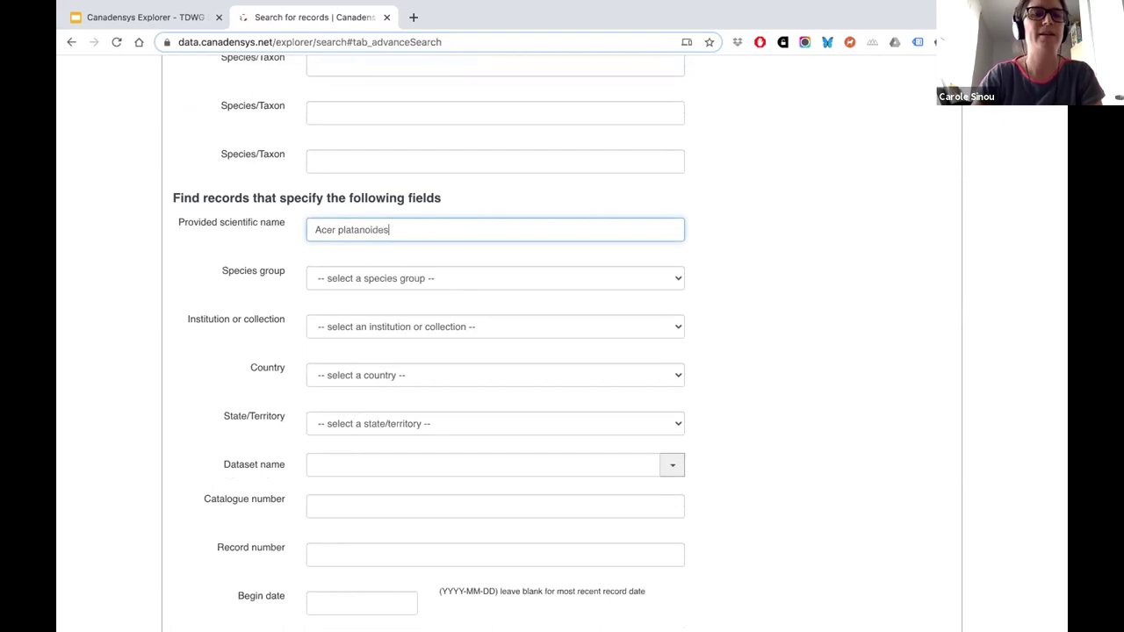
pyautogui.write('es')
pyautogui.press('Return')
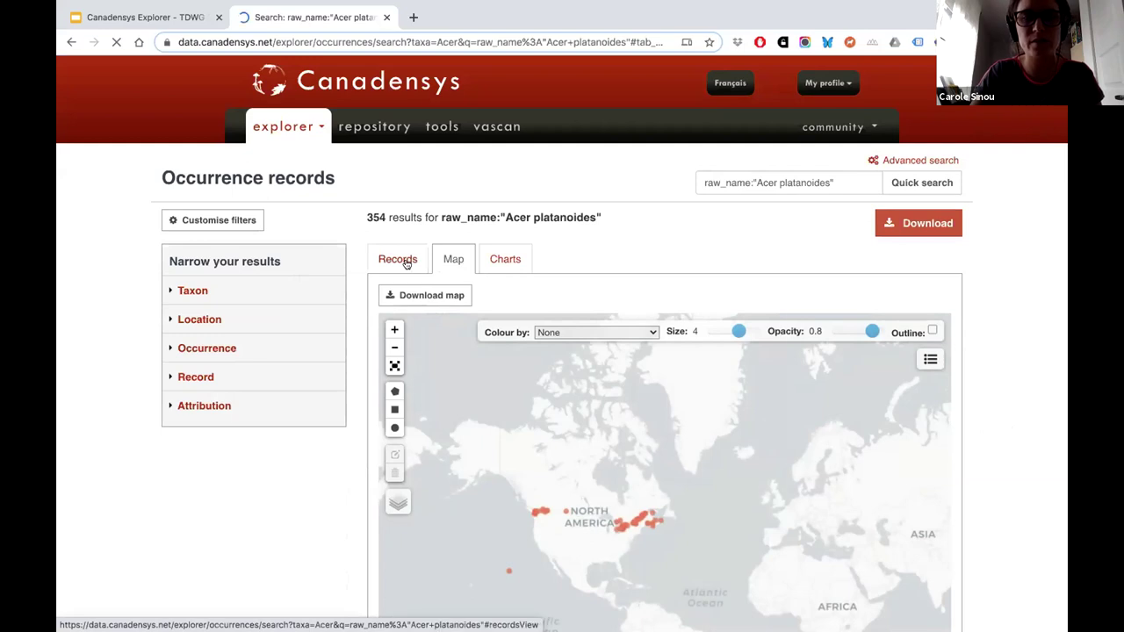
# - Return to a blank advanced search form and enter Acer platanoides as the provided scientific name
pyautogui.click(931, 161)
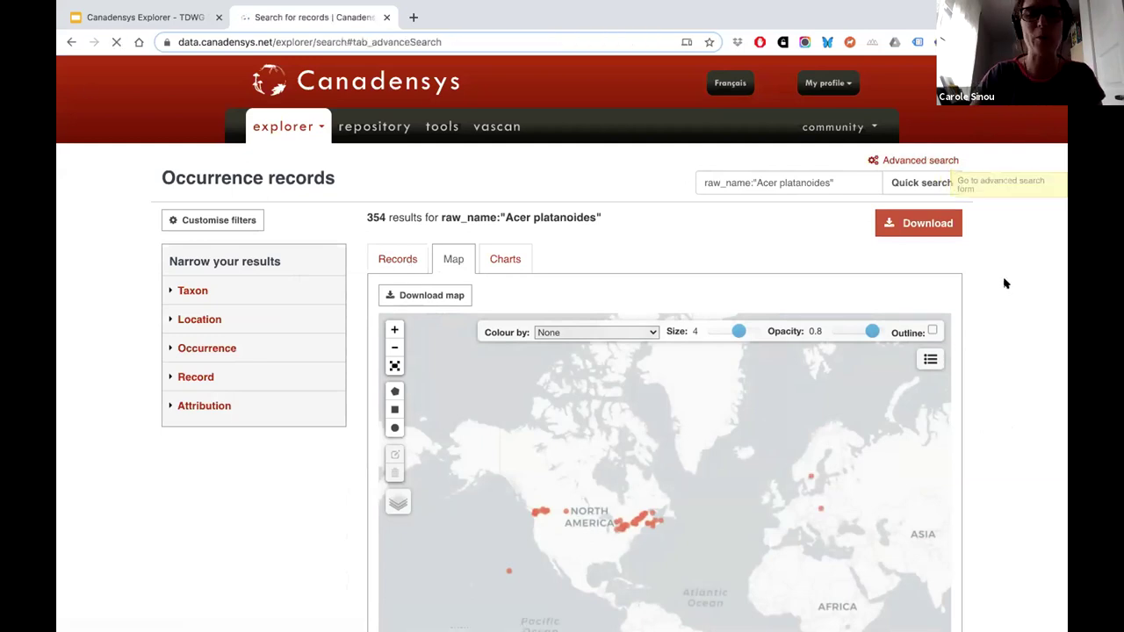
pyautogui.scroll(-2, 836, 472)
pyautogui.scroll(-4, 836, 472)
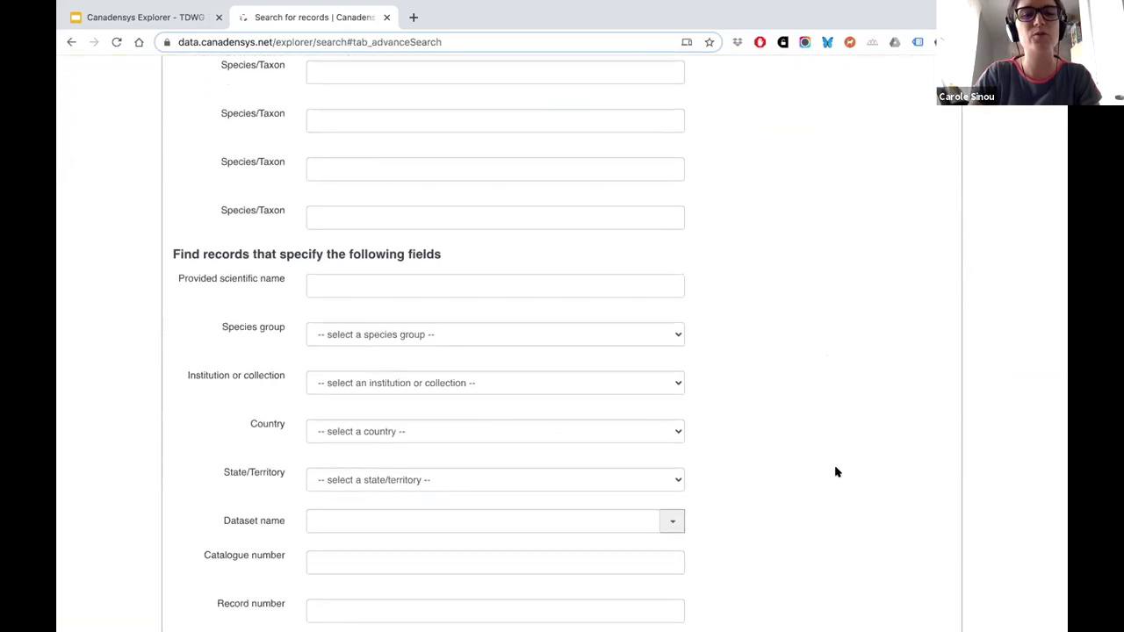
pyautogui.scroll(-1, 839, 468)
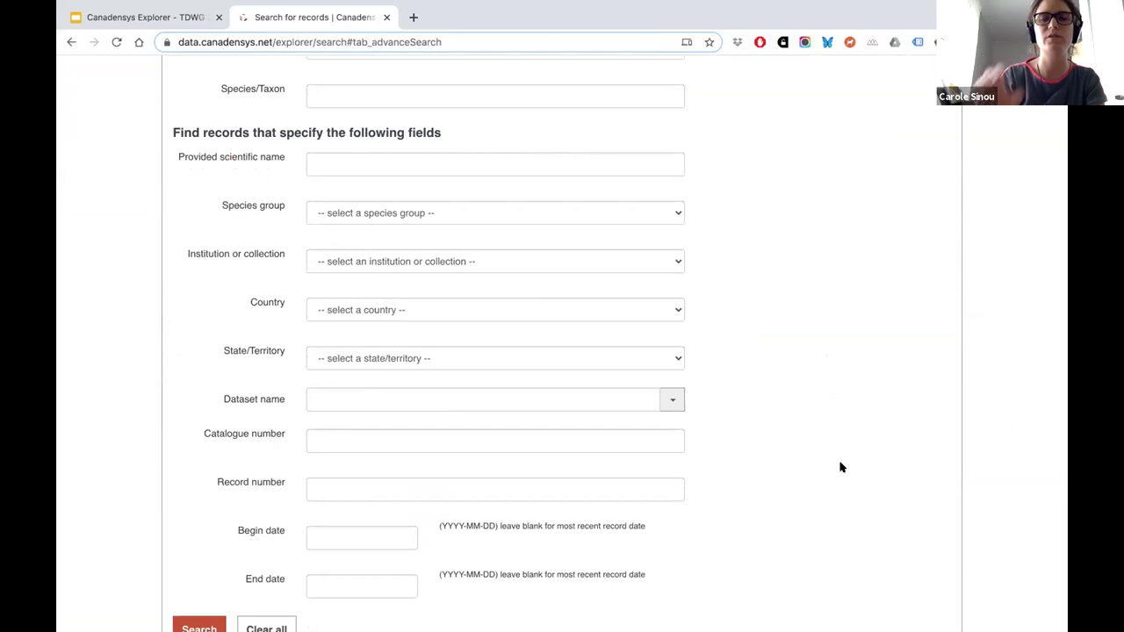
pyautogui.click(401, 164)
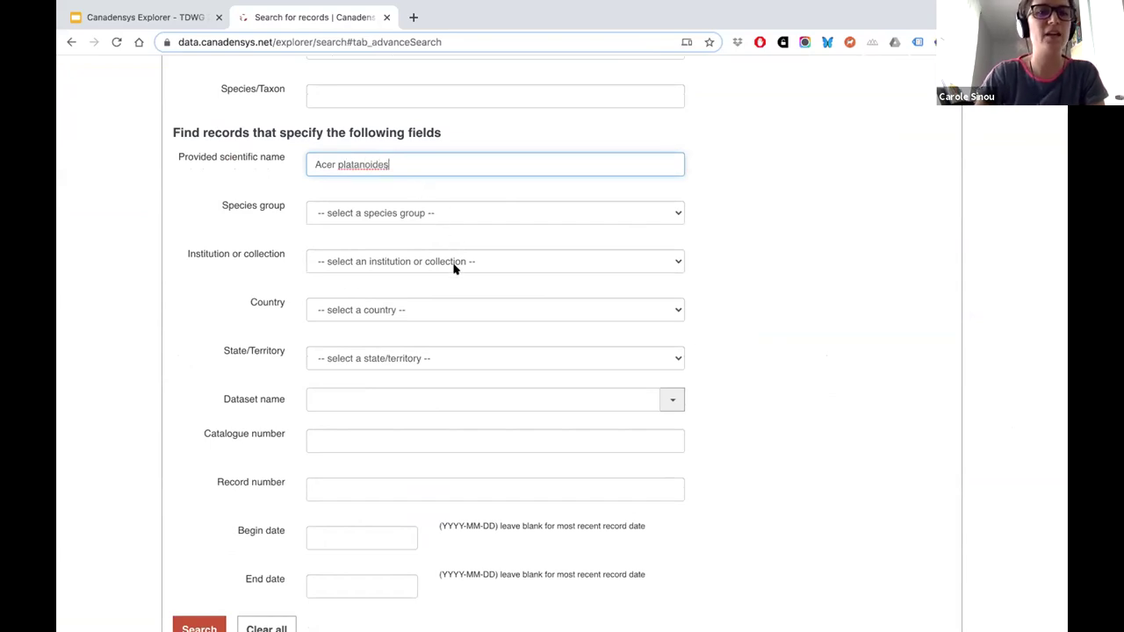
# - Restrict the search to the country Canada and run it
pyautogui.click(479, 310)
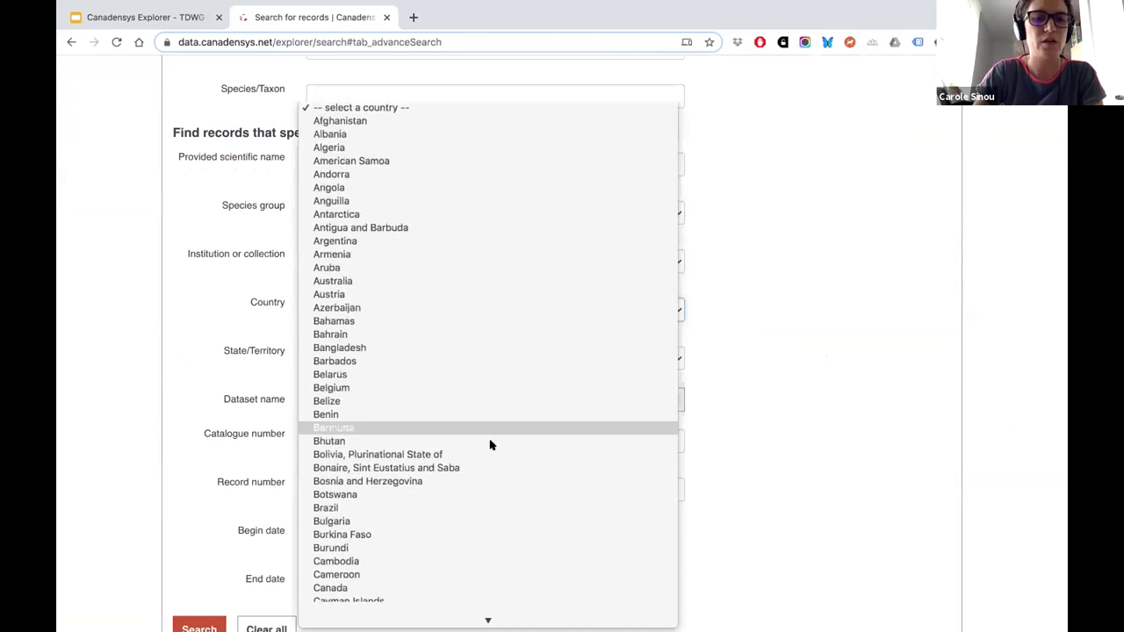
pyautogui.scroll(-5, 490, 446)
pyautogui.click(483, 362)
pyautogui.click(199, 627)
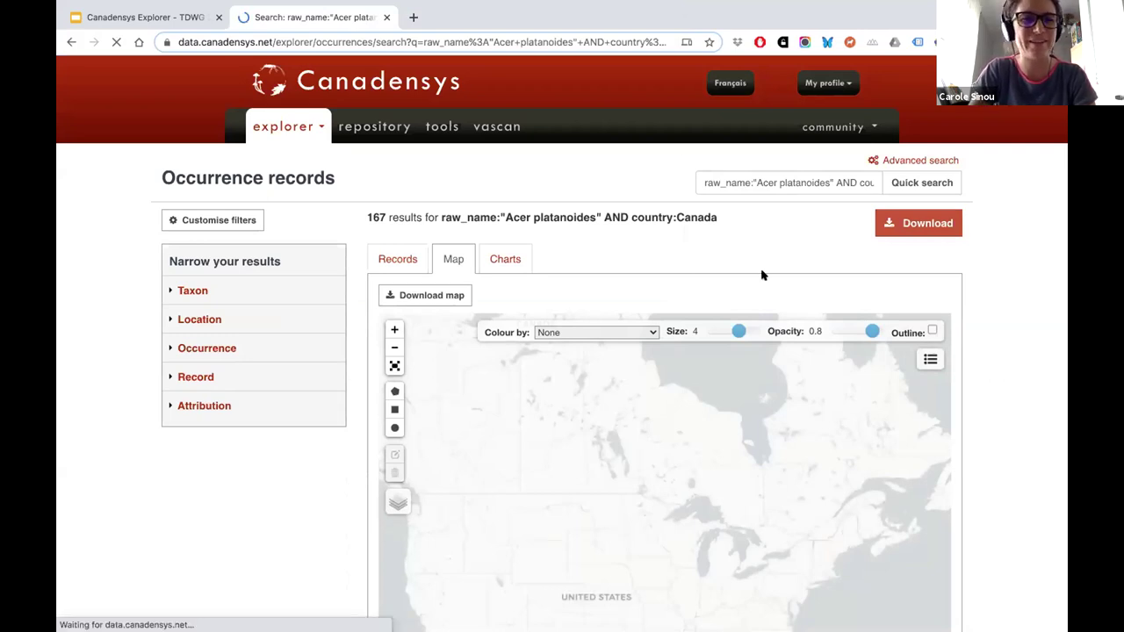
# - Expand the Taxon and Location filter groups of the occurrence results and review their options
pyautogui.scroll(-1, 1008, 445)
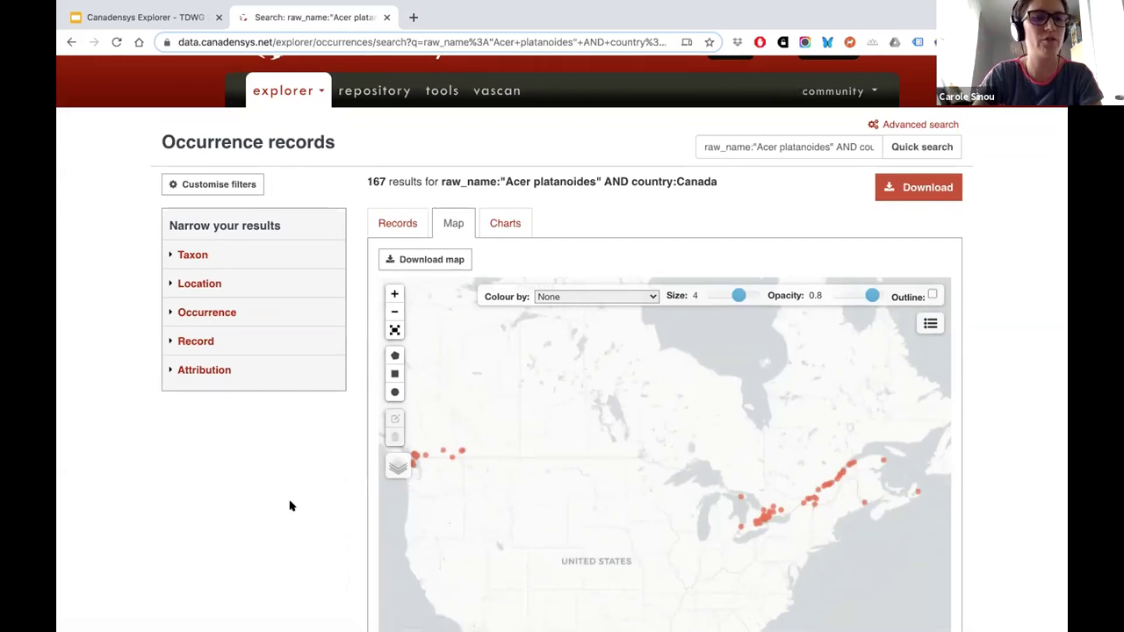
pyautogui.click(170, 257)
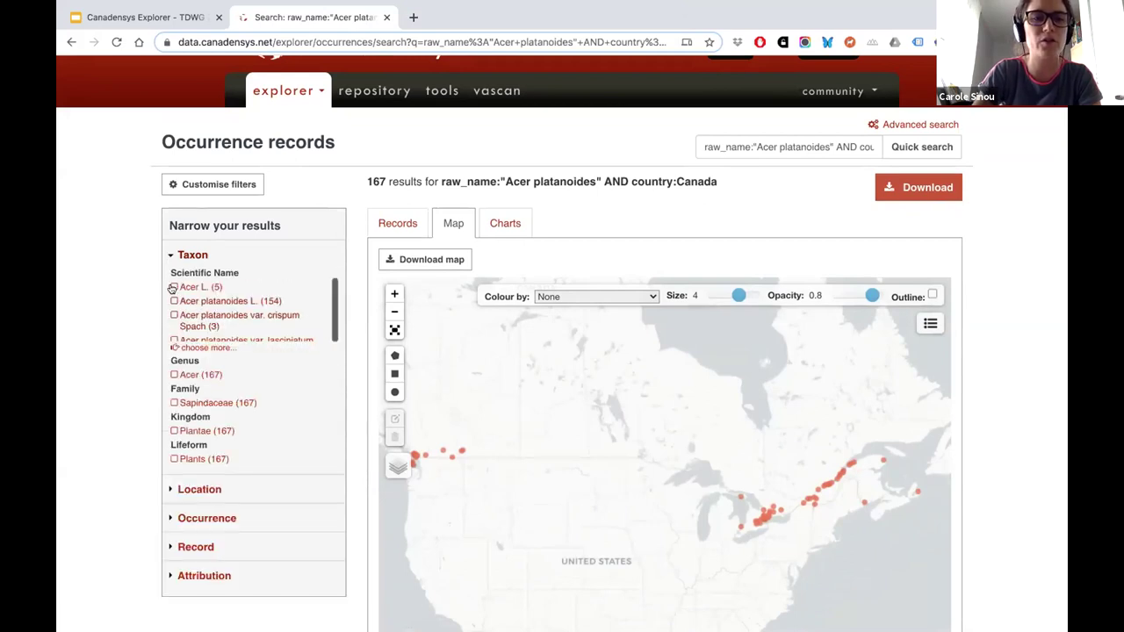
pyautogui.scroll(-1, 234, 413)
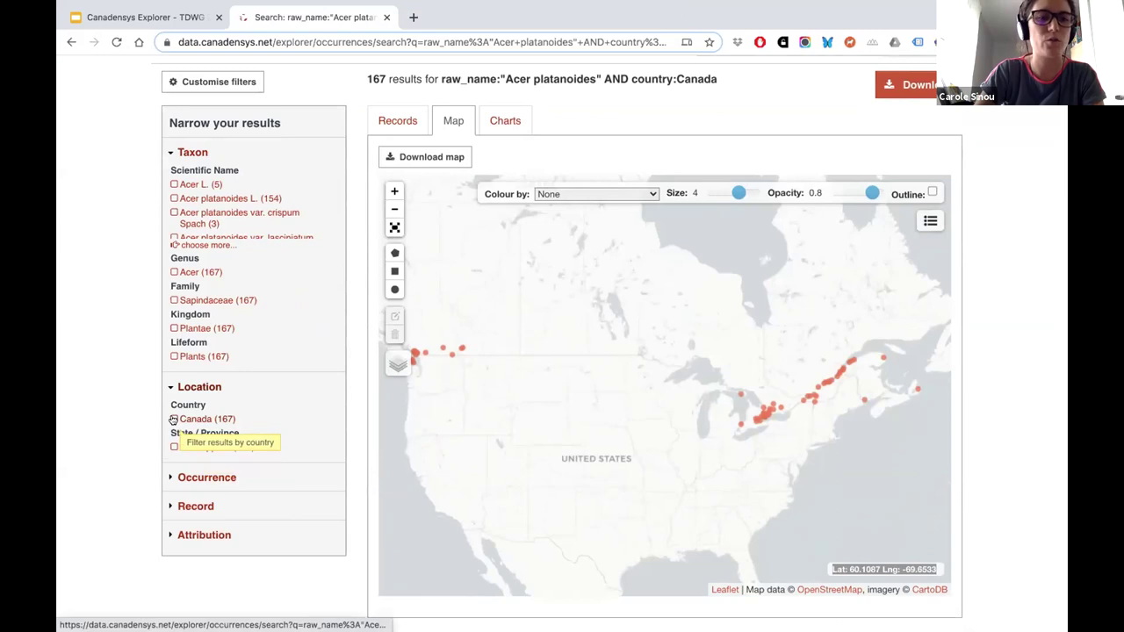
pyautogui.scroll(1, 95, 494)
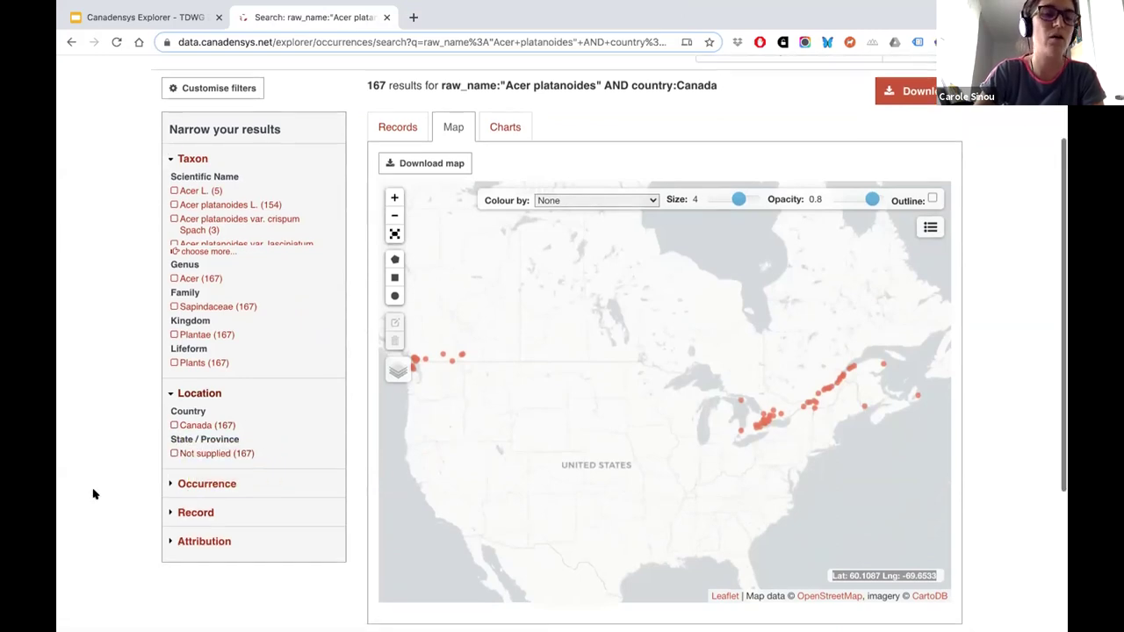
pyautogui.scroll(2, 87, 431)
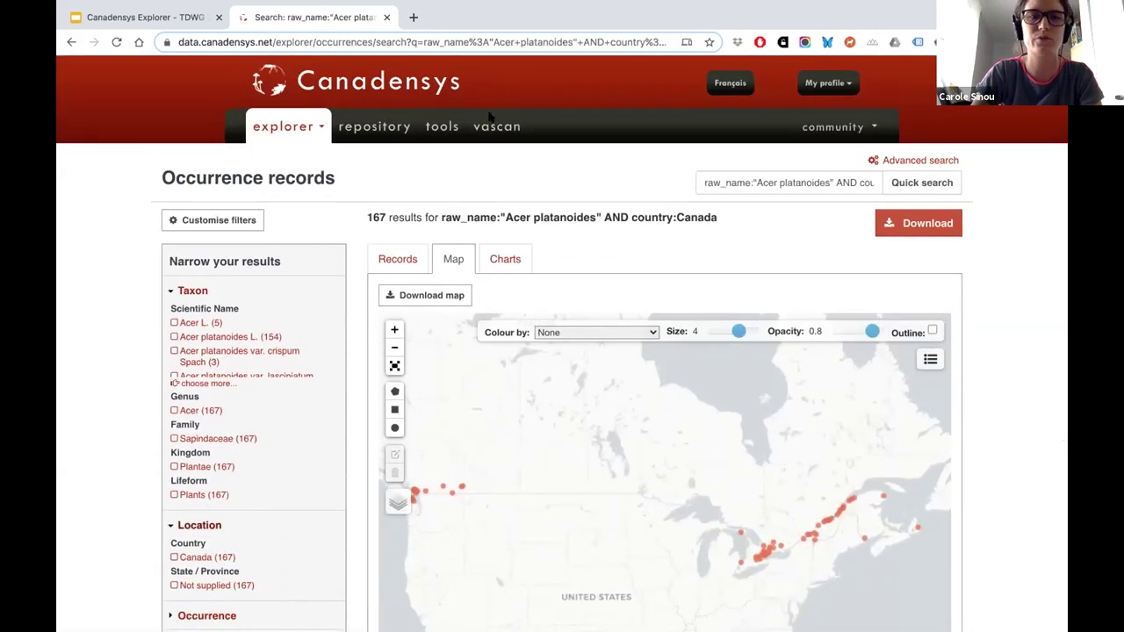
# - Return to the advanced search form and look through the institution or collection and country choices without selecting any
pyautogui.click(878, 160)
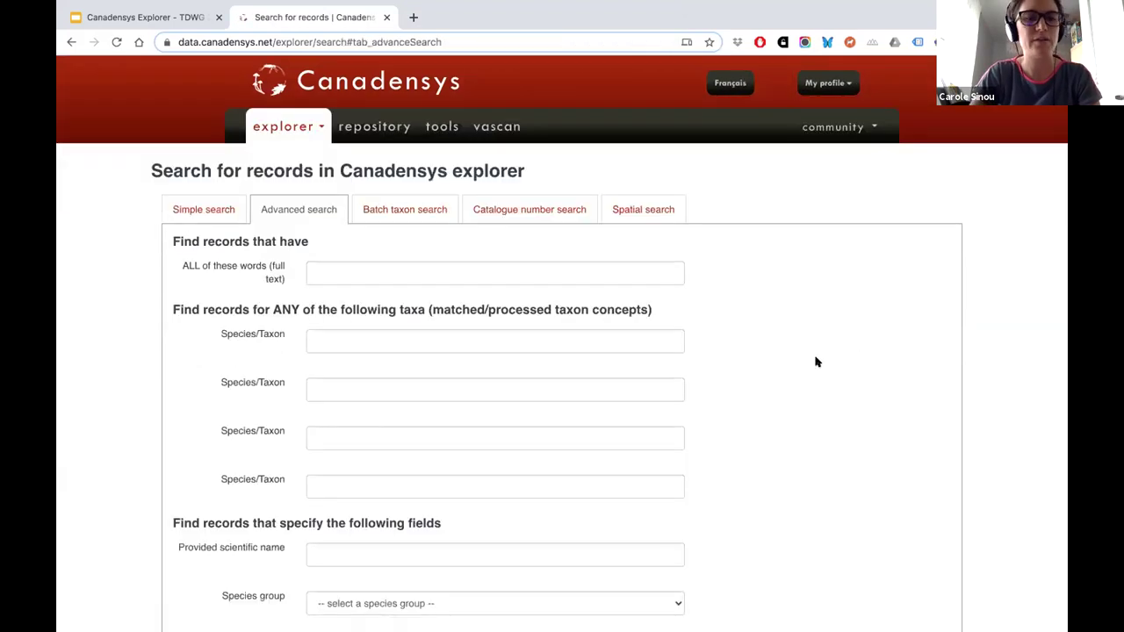
pyautogui.scroll(-4, 821, 361)
pyautogui.scroll(-1, 828, 359)
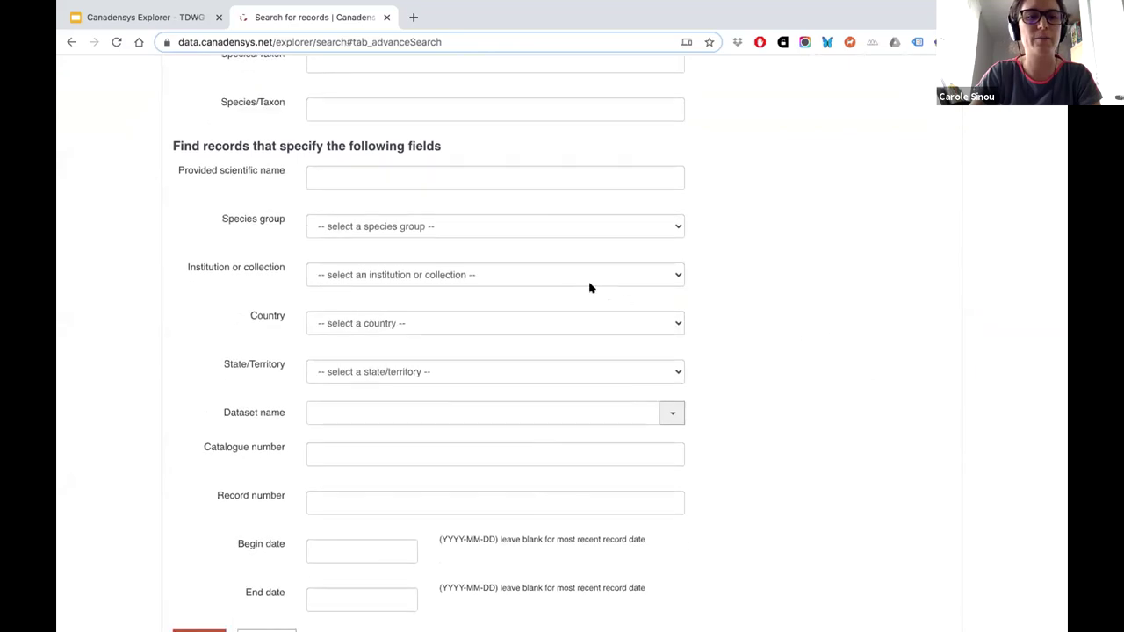
pyautogui.click(667, 276)
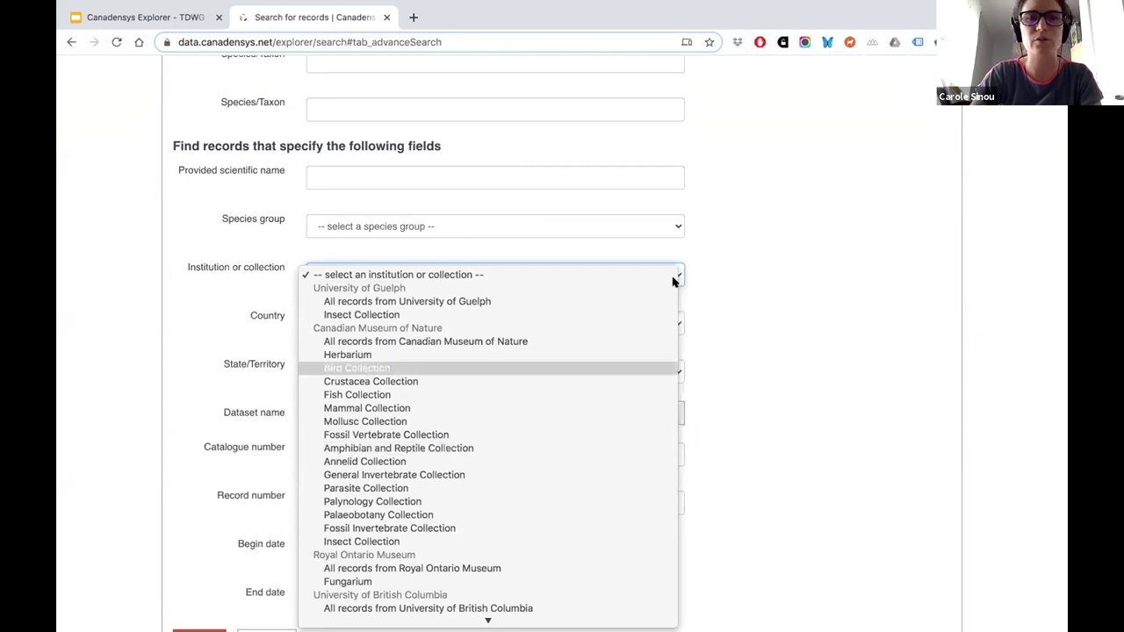
pyautogui.click(772, 327)
pyautogui.click(595, 322)
pyautogui.click(765, 439)
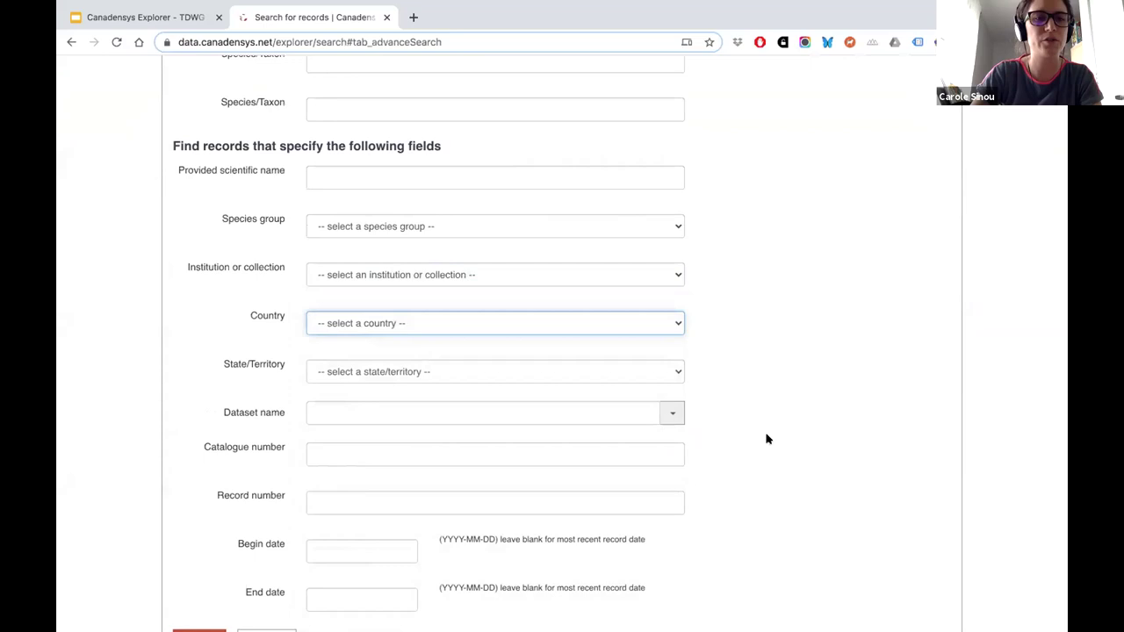
# - Look through the available state/territory and dataset name choices, leaving both criteria empty
pyautogui.scroll(-1, 711, 386)
pyautogui.click(647, 315)
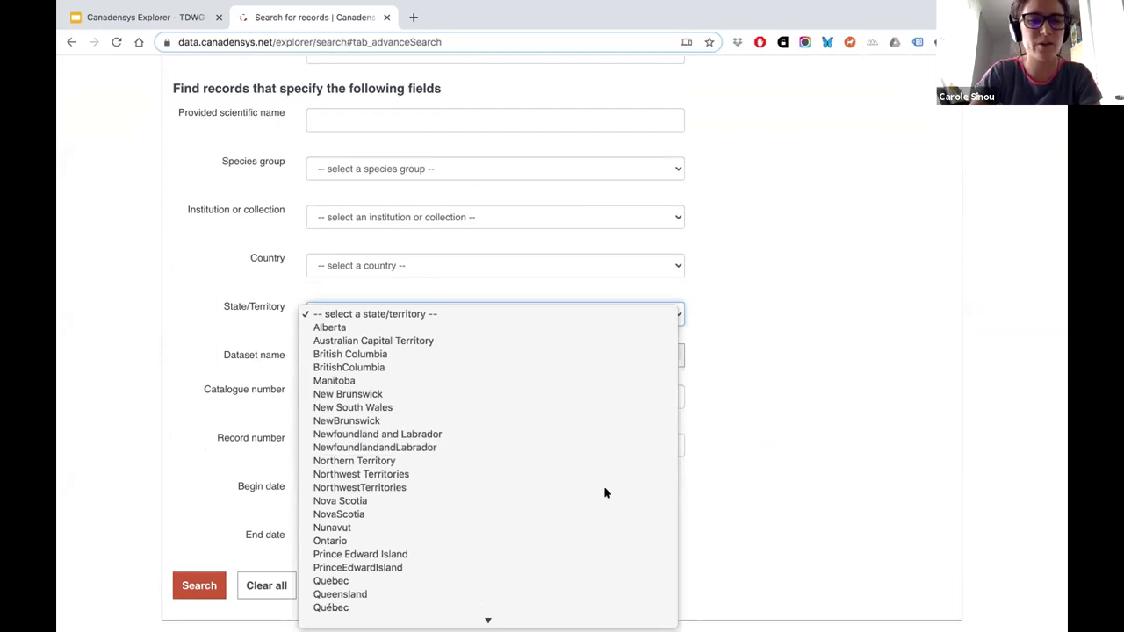
pyautogui.click(848, 479)
pyautogui.scroll(-1, 660, 298)
pyautogui.click(661, 301)
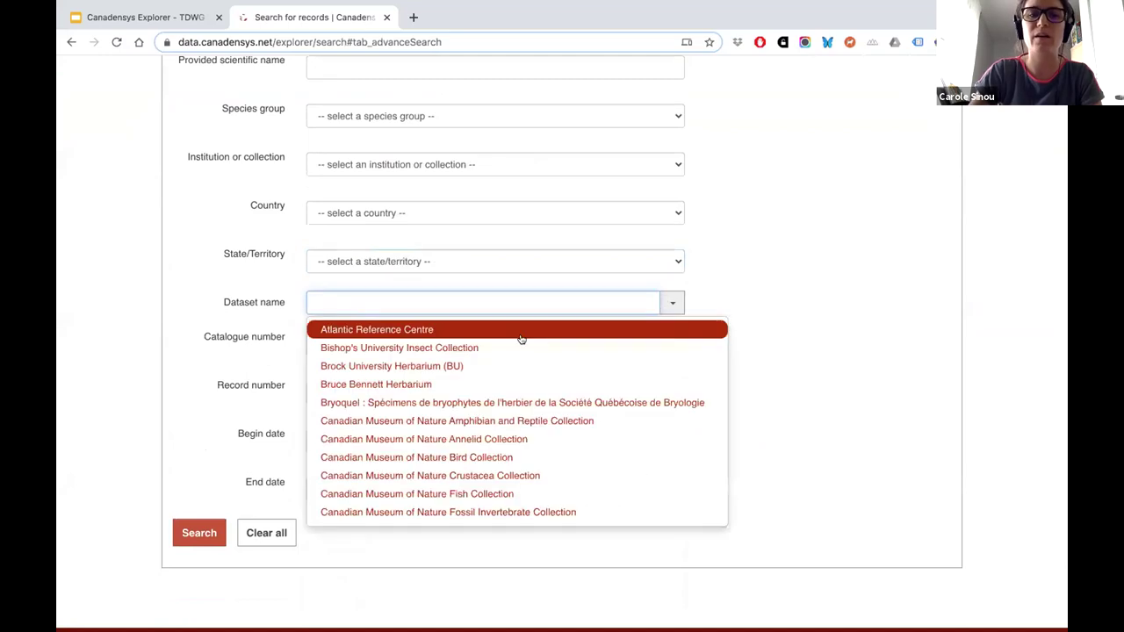
pyautogui.scroll(-2, 527, 460)
pyautogui.scroll(-3, 527, 460)
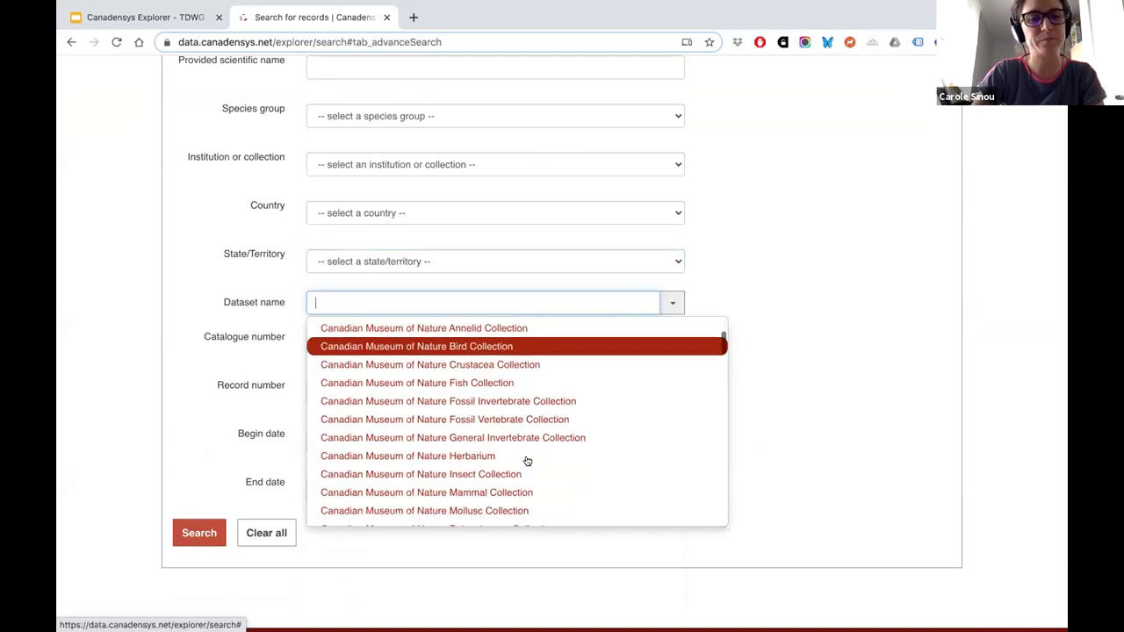
pyautogui.click(812, 444)
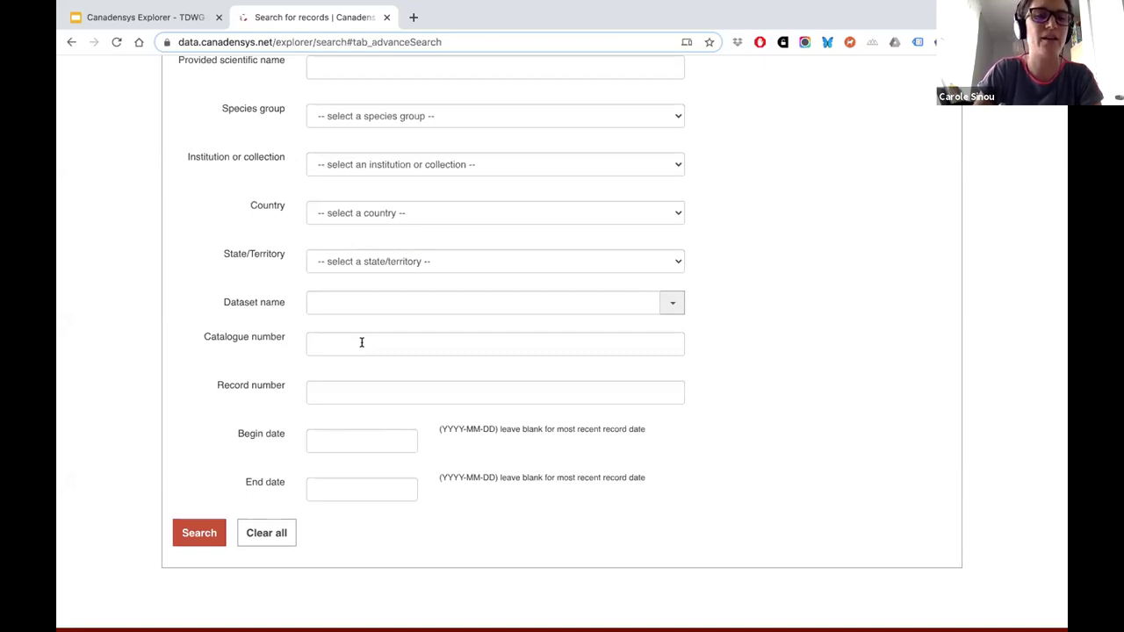
# - Examine the catalogue number, record number, begin date and end date criteria without entering values
pyautogui.click(363, 341)
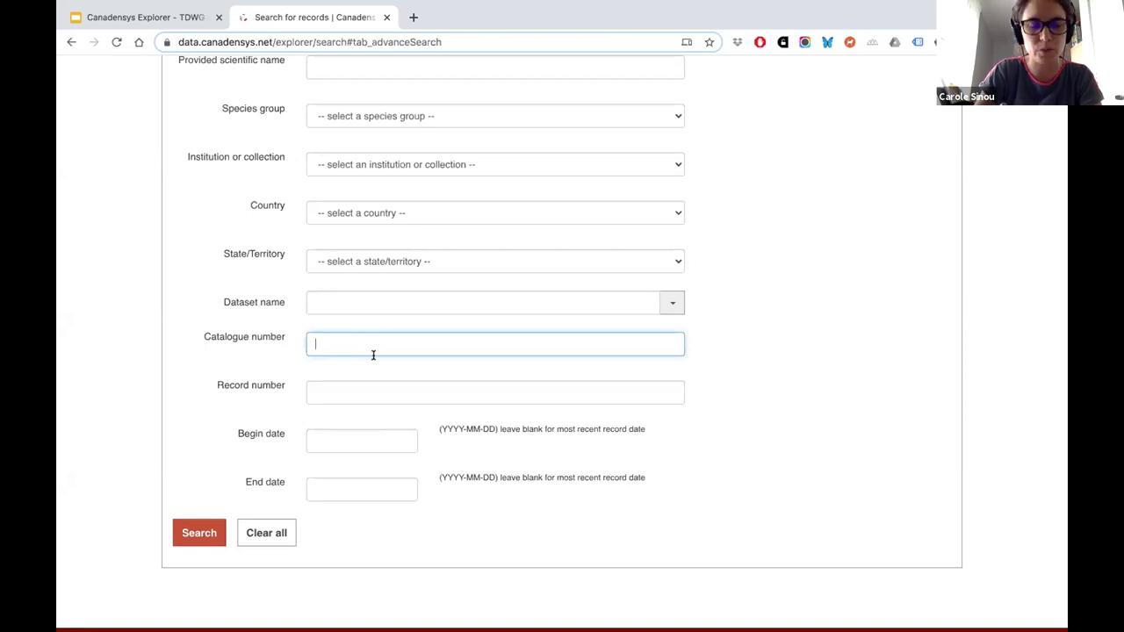
pyautogui.click(360, 392)
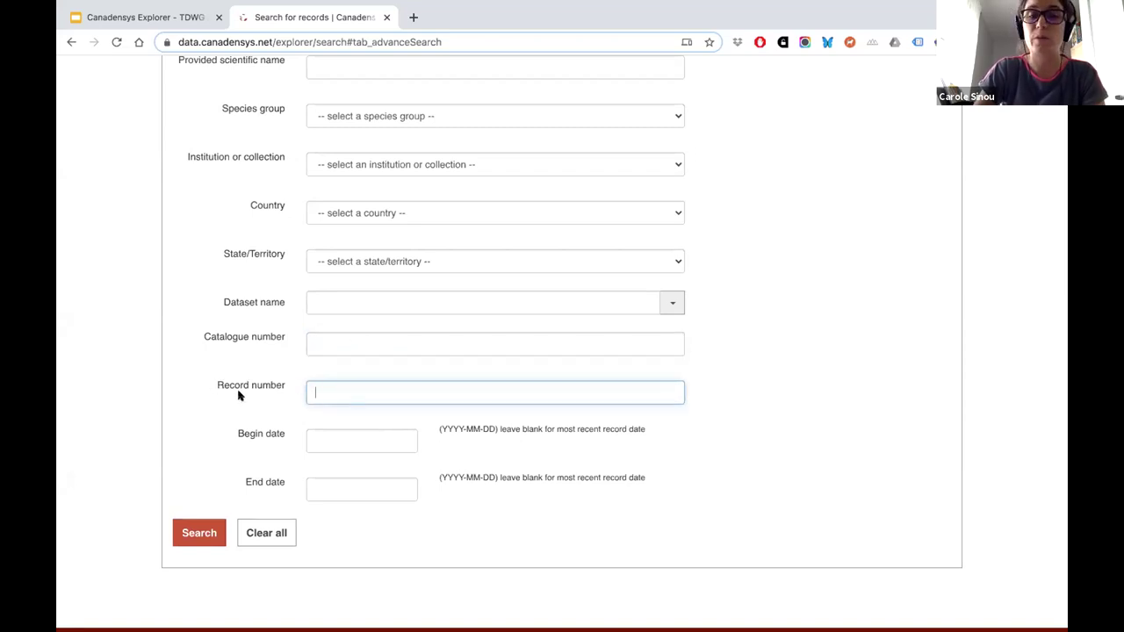
pyautogui.scroll(-2, 824, 380)
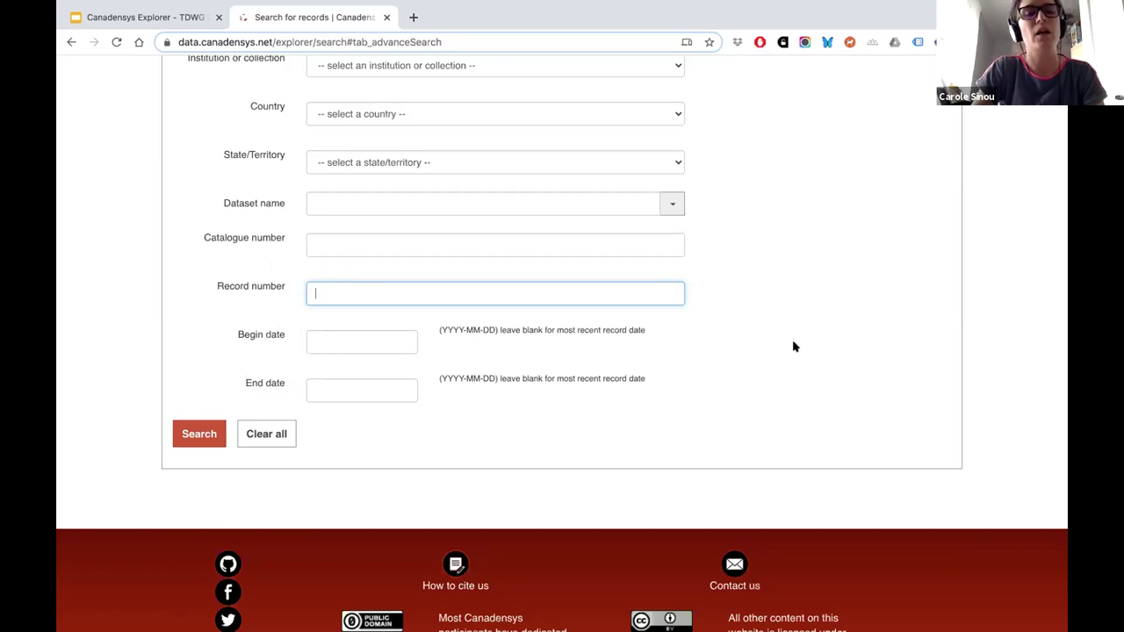
pyautogui.scroll(-1, 790, 346)
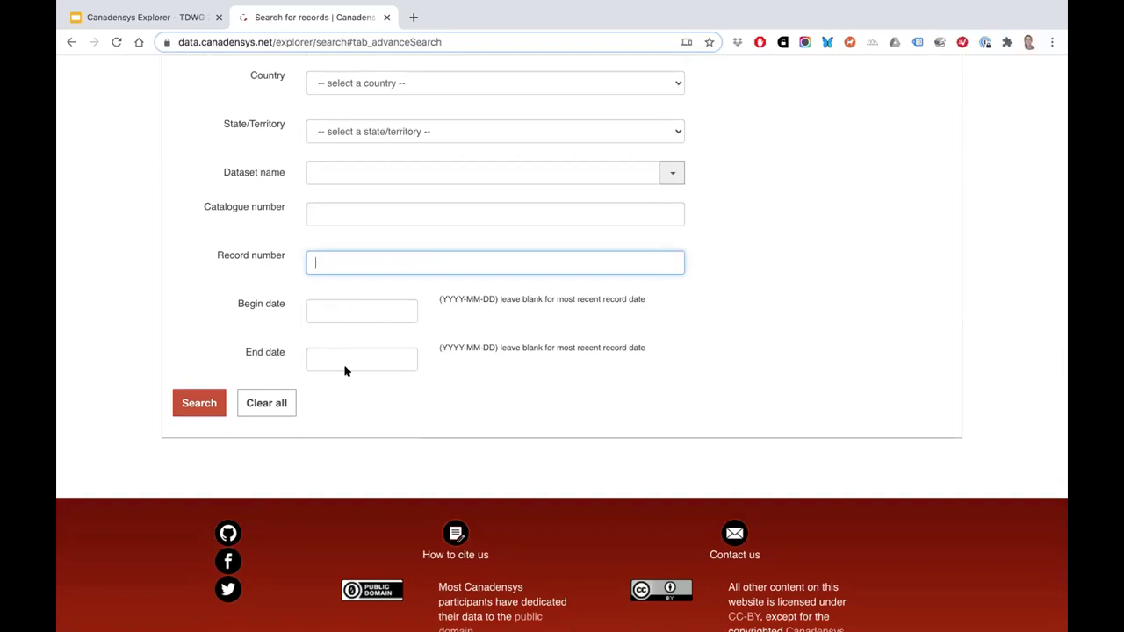
# - Run a batch taxon search for Acer platanoides and Taraxacum officinale, entering one name per line
pyautogui.scroll(5, 872, 297)
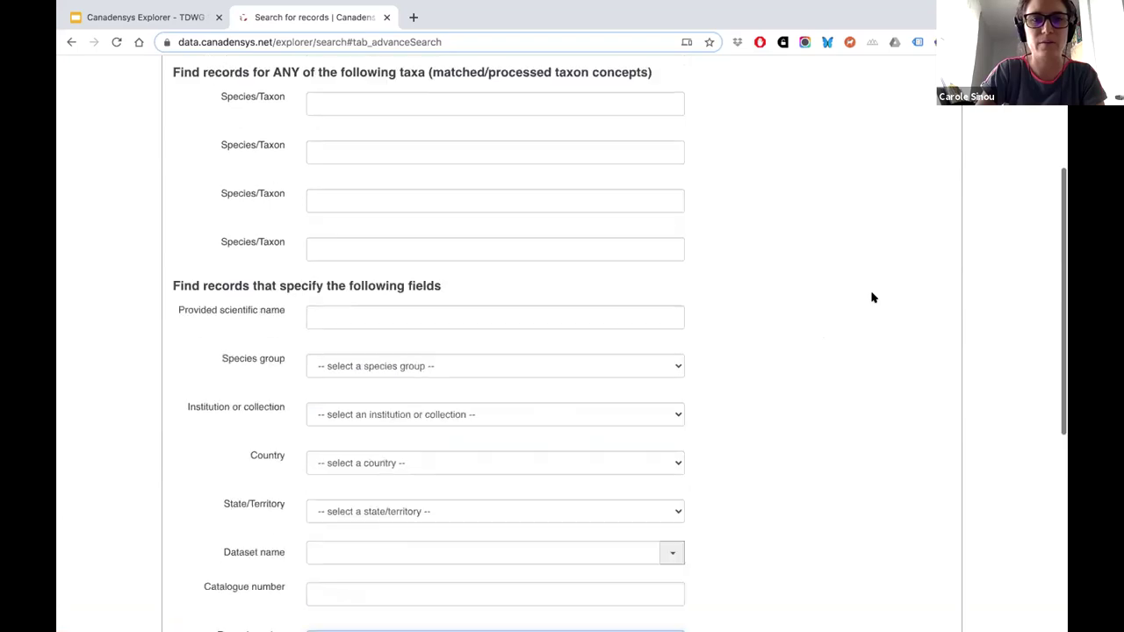
pyautogui.scroll(2, 872, 297)
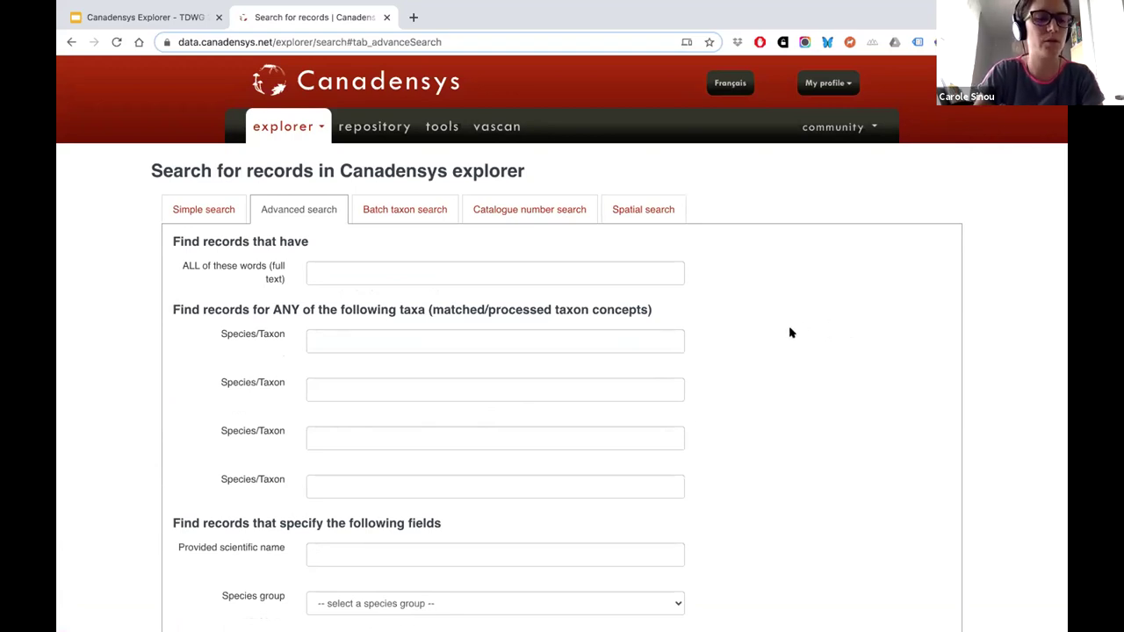
pyautogui.click(402, 210)
pyautogui.click(464, 302)
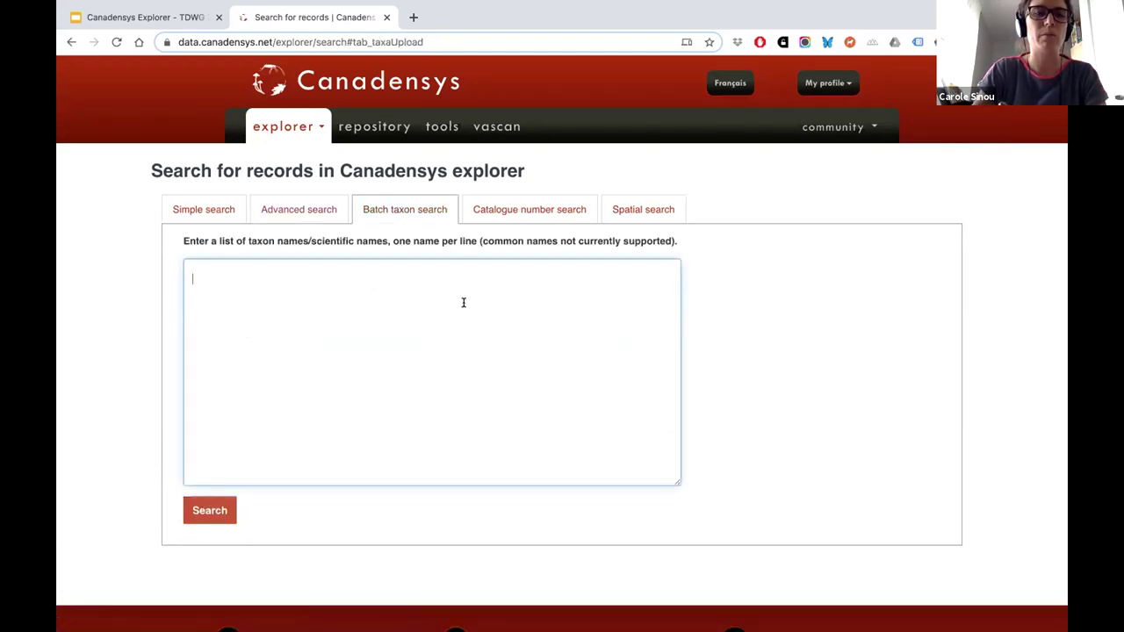
pyautogui.write('Acer platanoides')
pyautogui.press('Return')
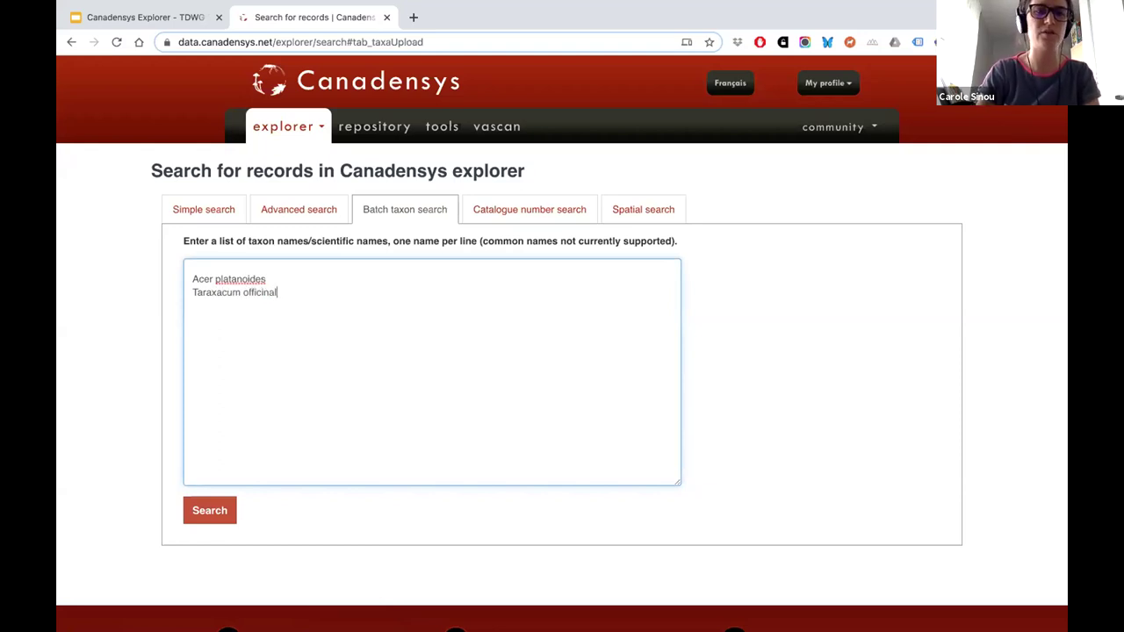
pyautogui.click(209, 510)
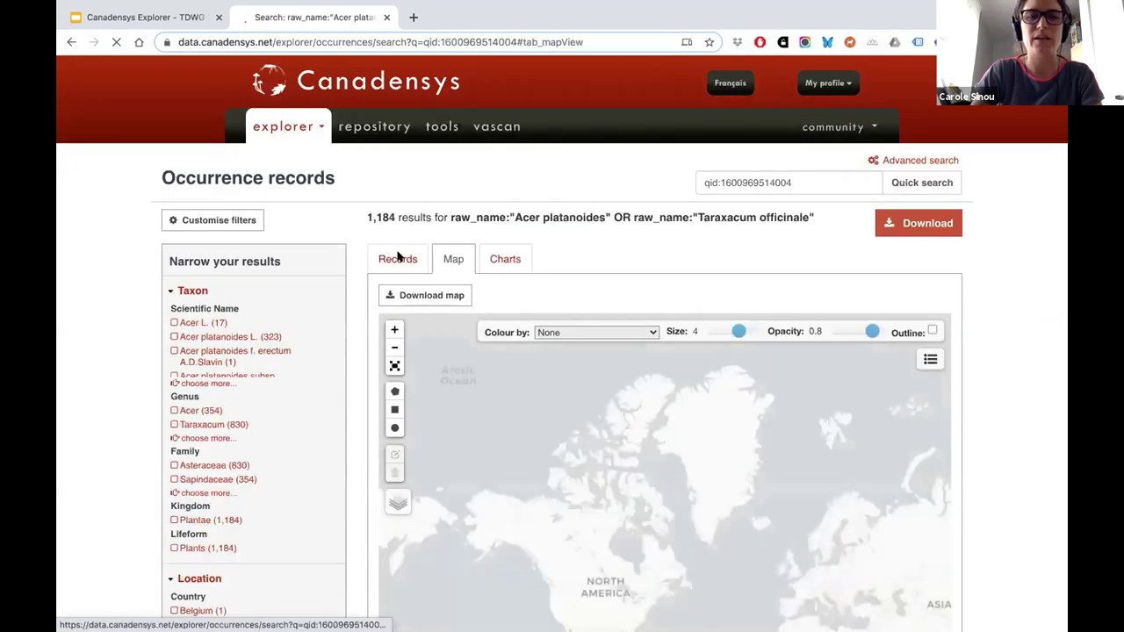
# - Look through the batch search results as a record list and open the Acer platanoides record NFLD:NFLD006768
pyautogui.click(398, 258)
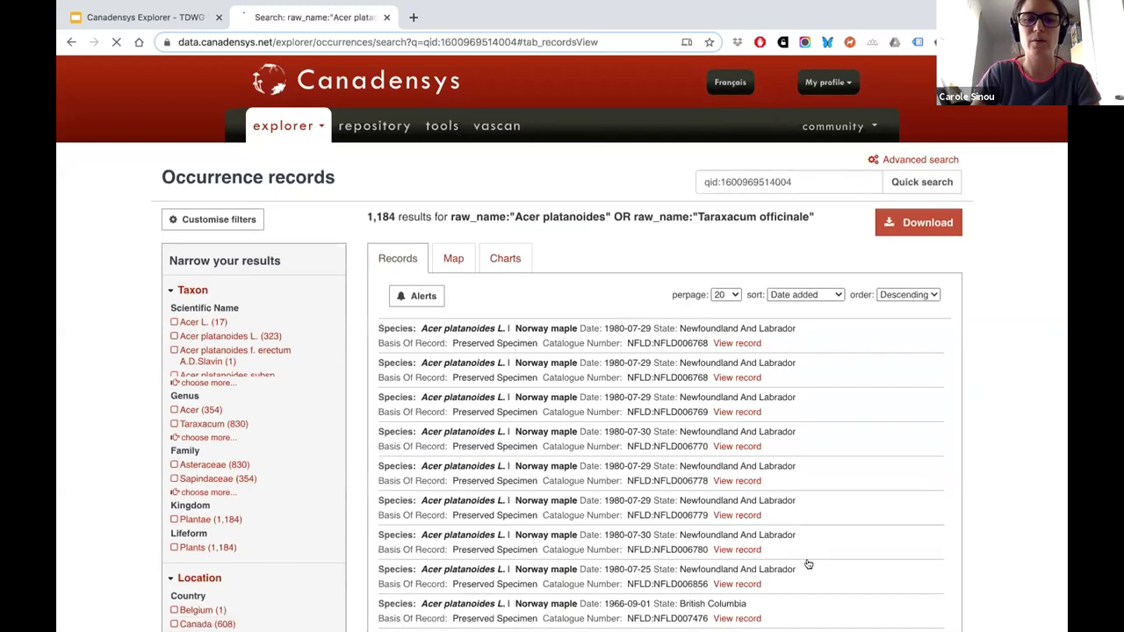
pyautogui.scroll(-1, 813, 484)
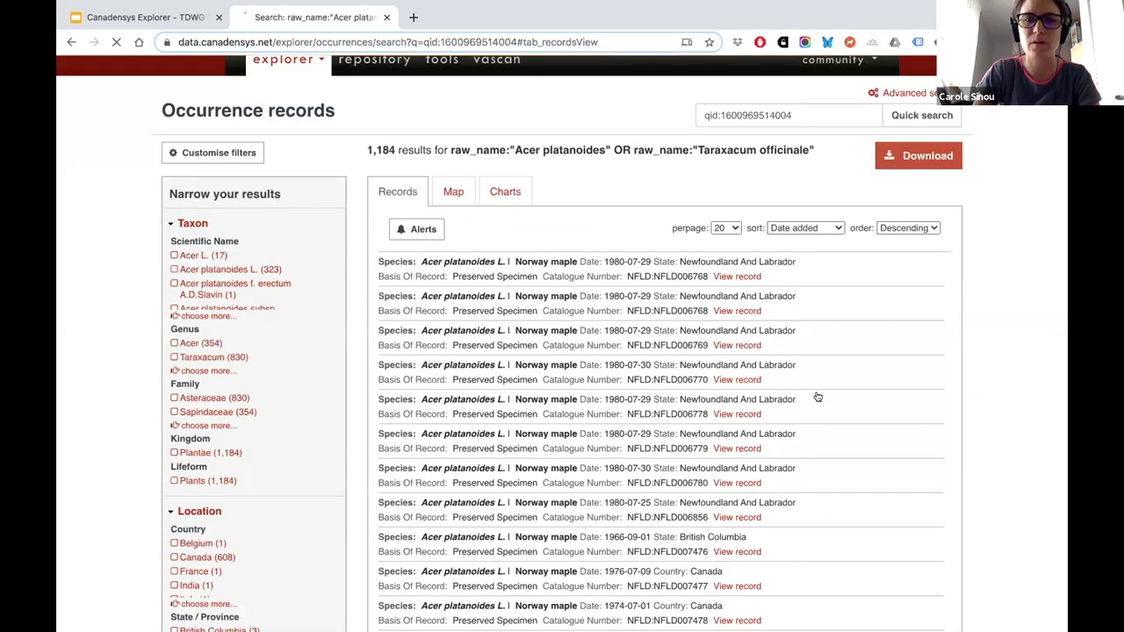
pyautogui.scroll(-5, 799, 413)
pyautogui.scroll(10, 795, 422)
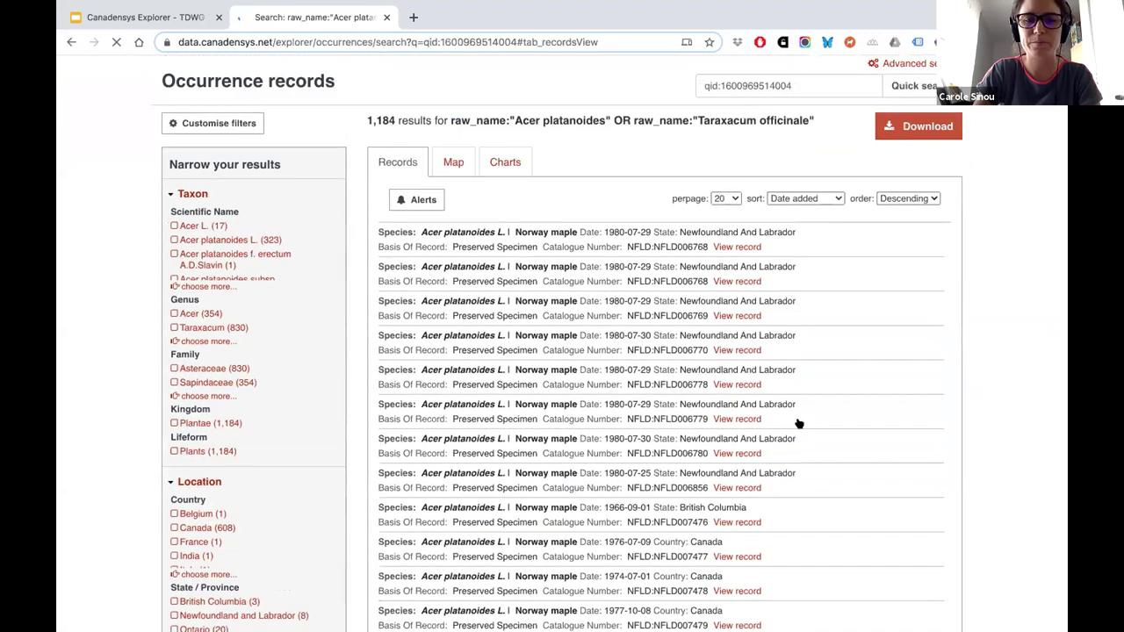
pyautogui.scroll(-5, 796, 421)
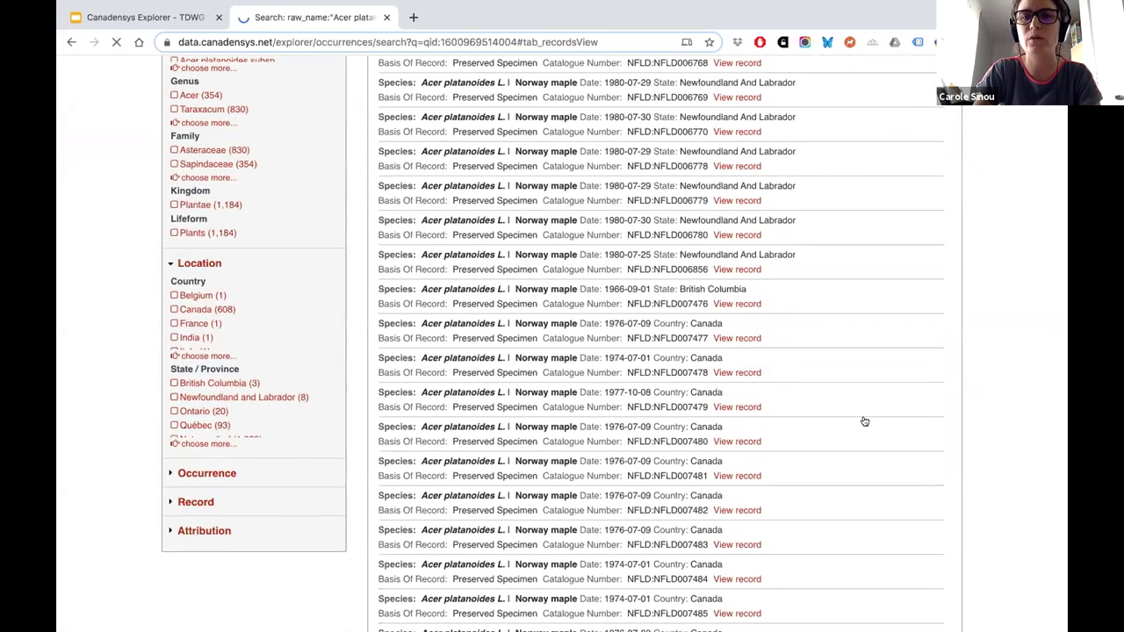
pyautogui.scroll(3, 834, 263)
pyautogui.click(737, 255)
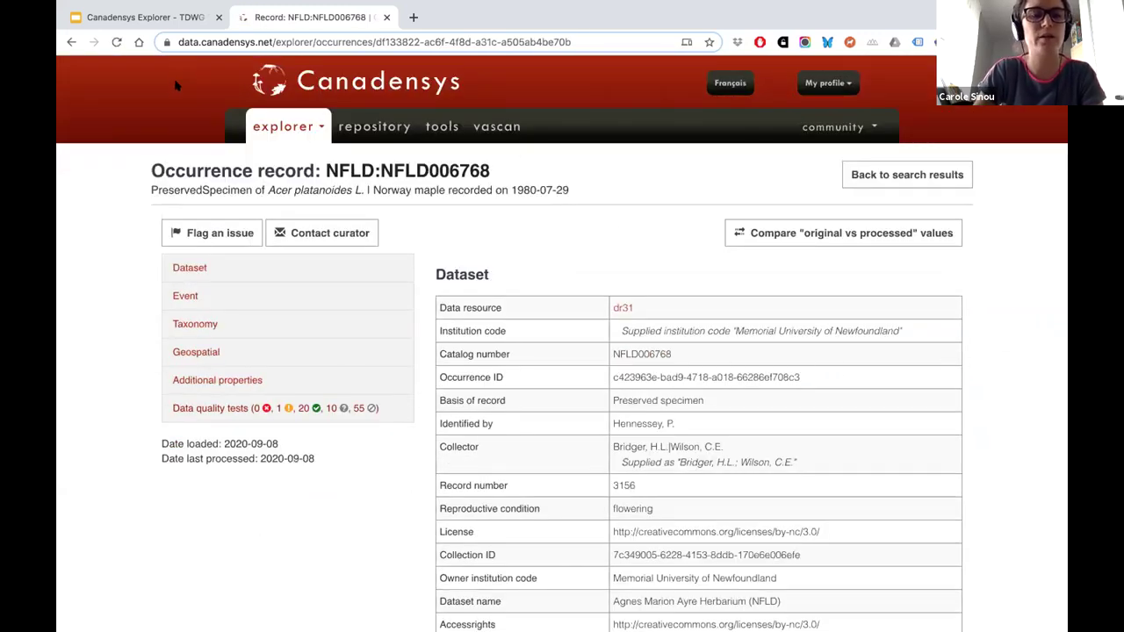
# - Return to the record search page and compare the catalogue number search with the advanced search form, ending on the catalogue number search
pyautogui.click(69, 42)
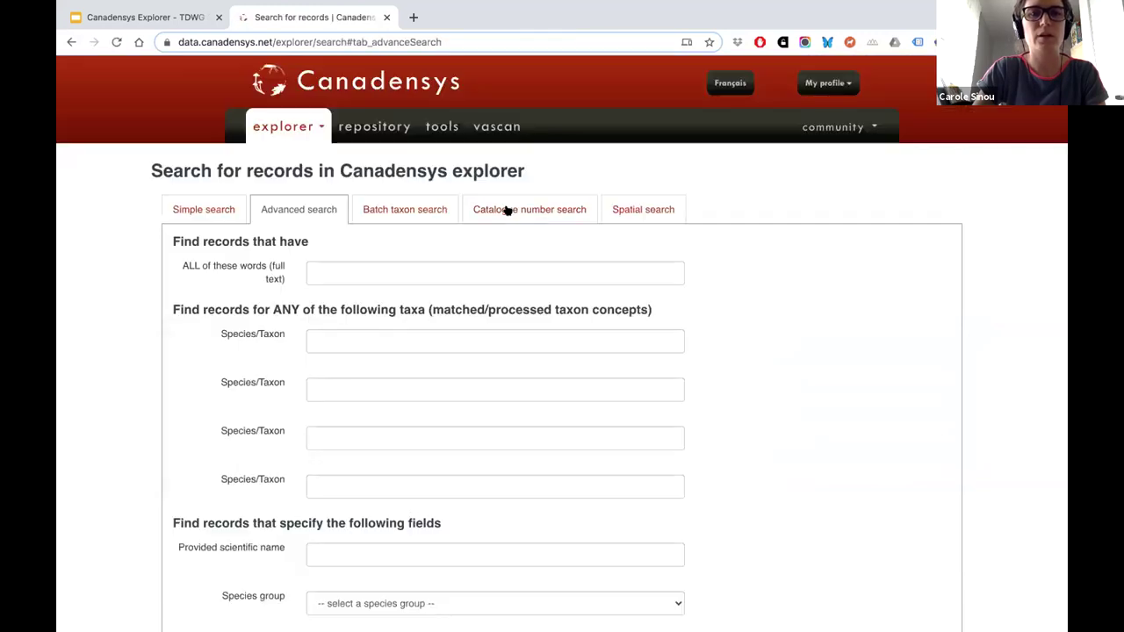
pyautogui.click(506, 211)
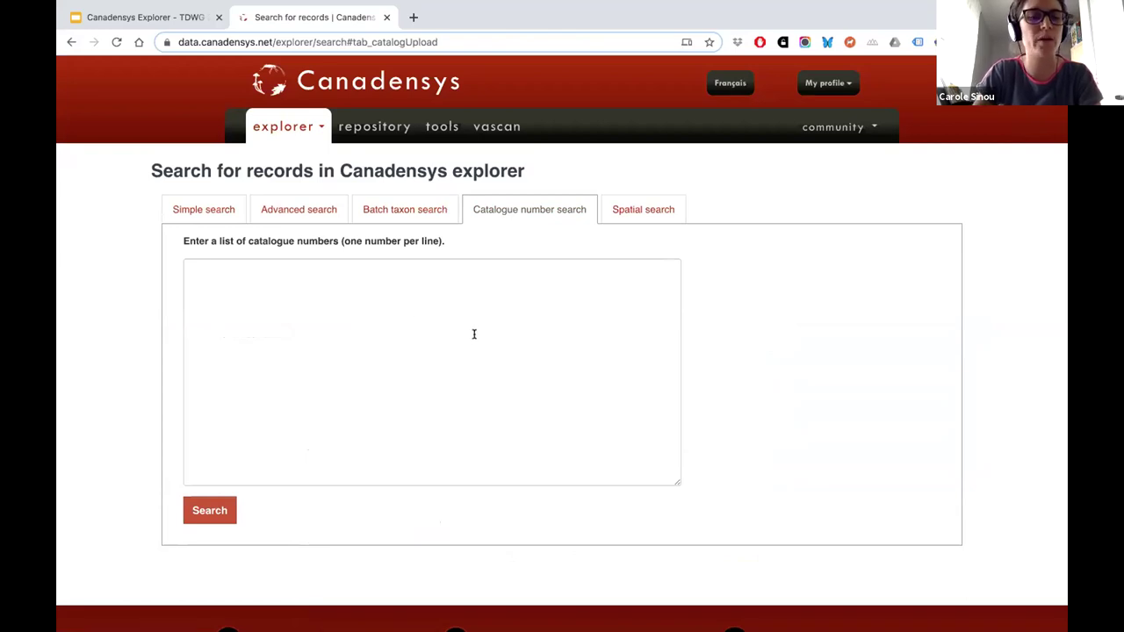
pyautogui.click(294, 209)
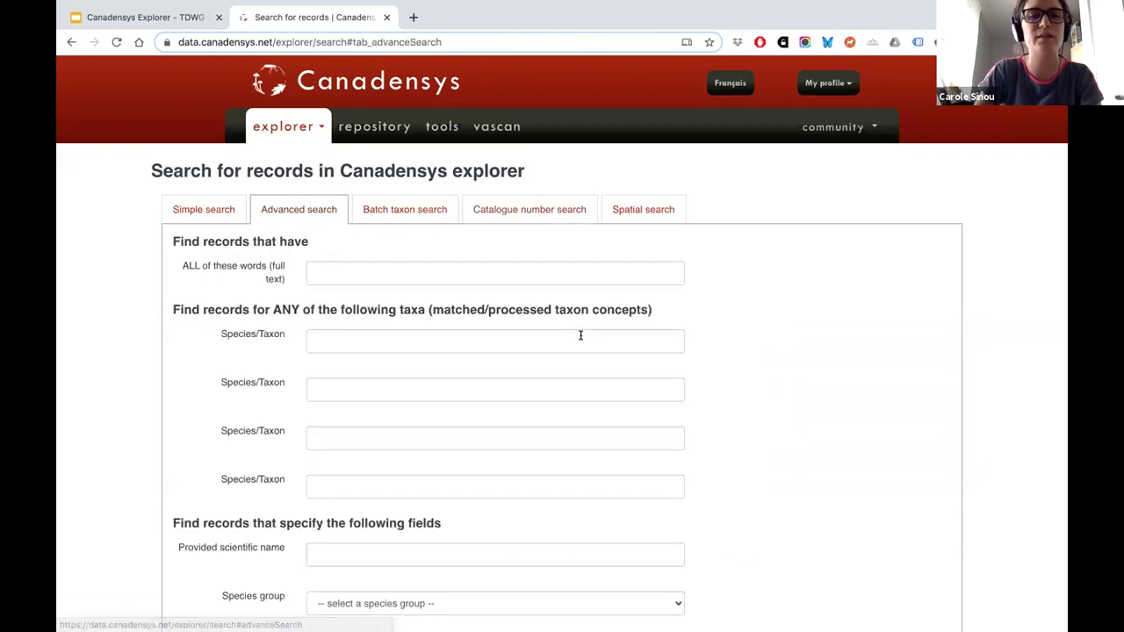
pyautogui.click(541, 210)
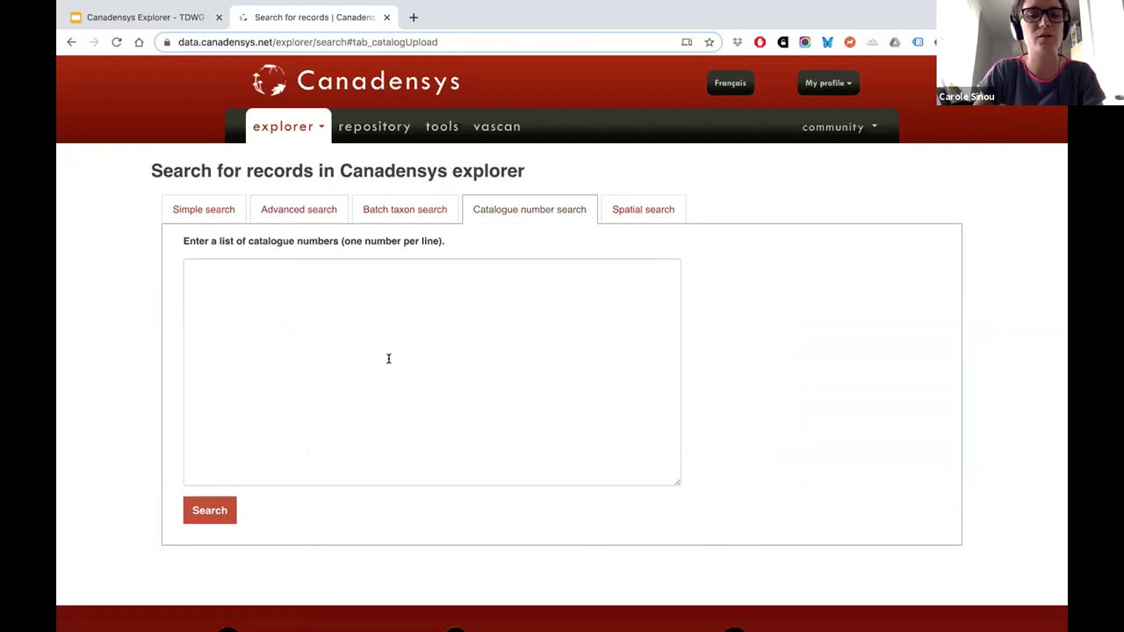